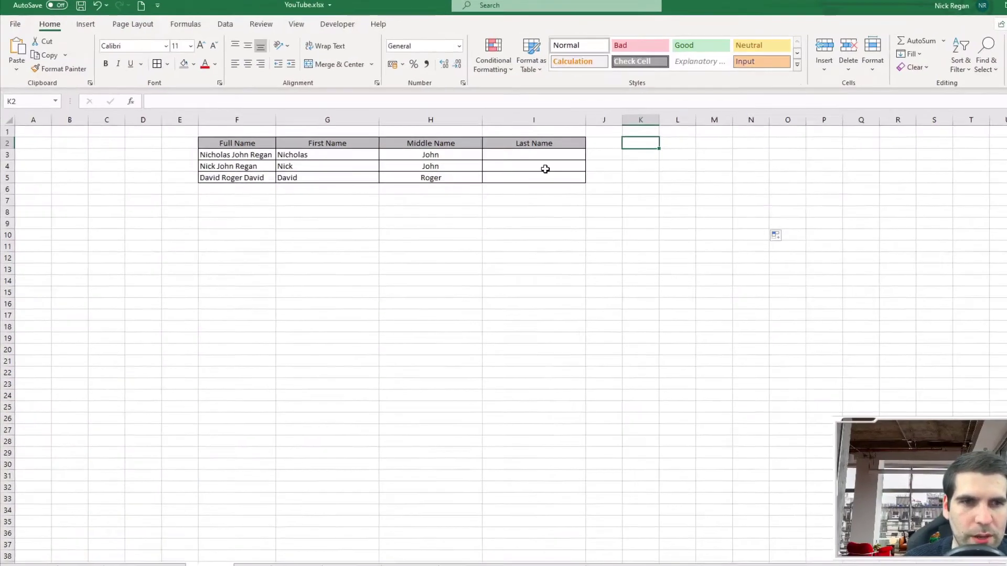
# Step: Select I3, the first row's Last Name cell, to begin a formula
pyautogui.click(497, 146)
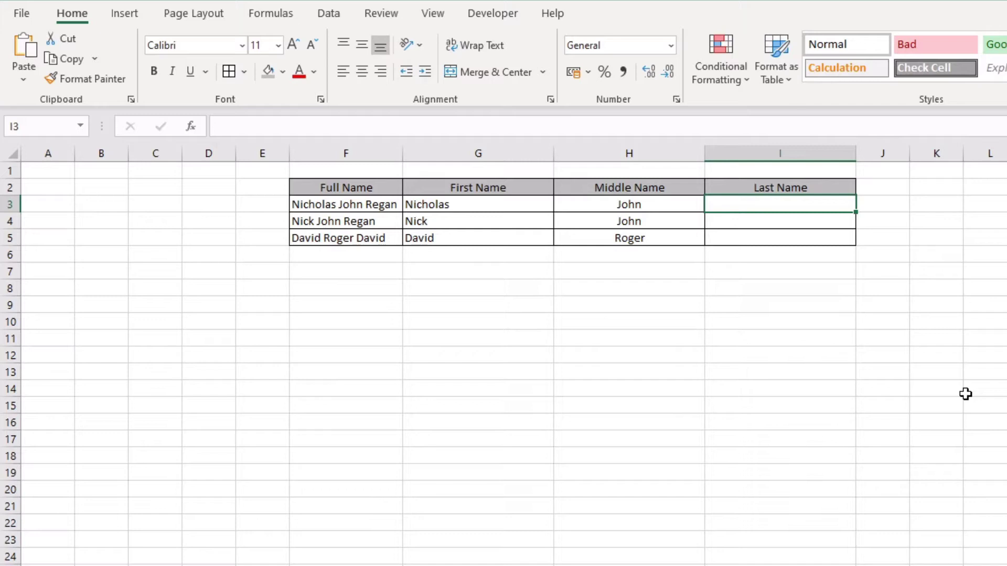
# Step: Enter =RIGHT(F3,5) in I3 so it displays the surname 'Regan'
pyautogui.write('=rig')
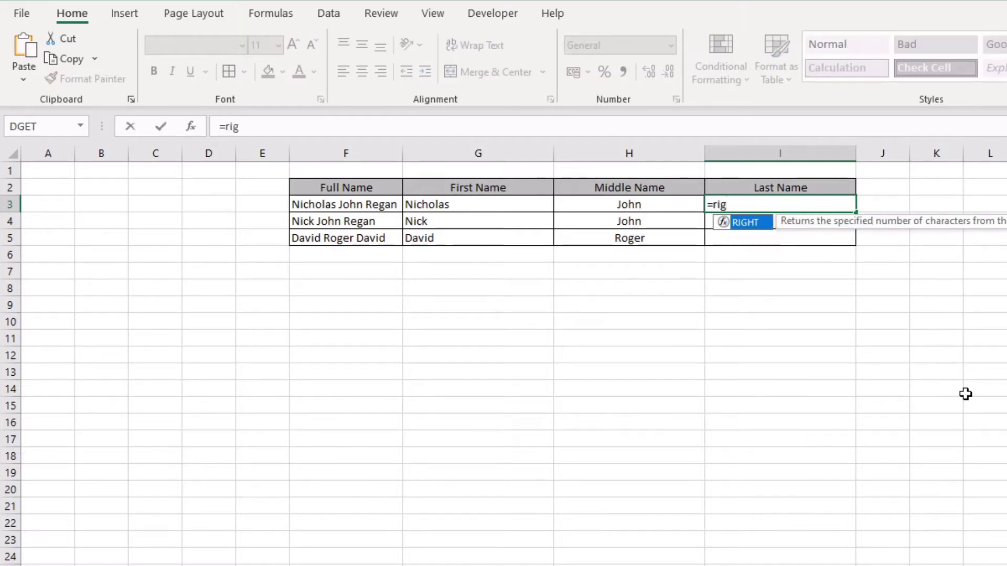
pyautogui.write('ht(')
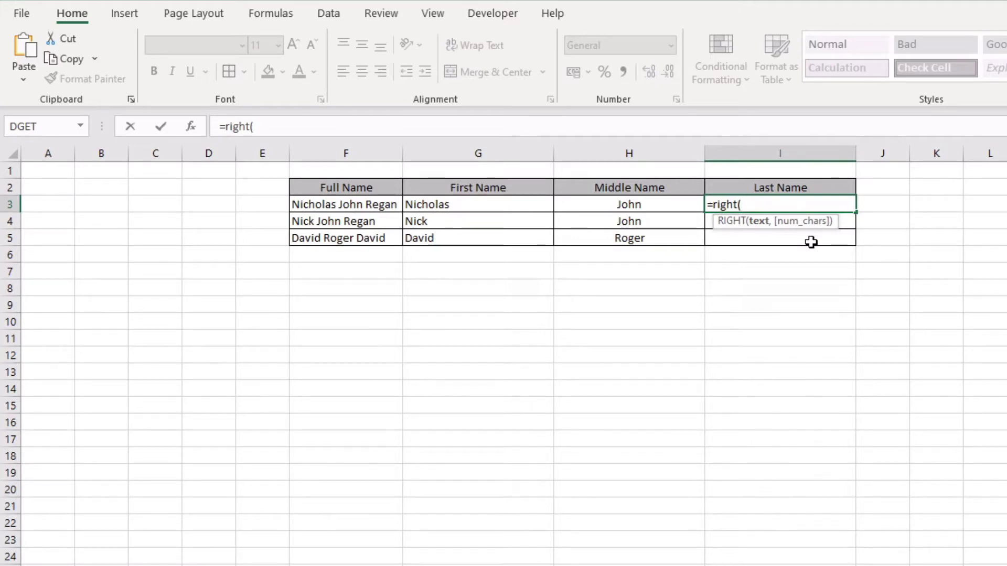
pyautogui.click(381, 204)
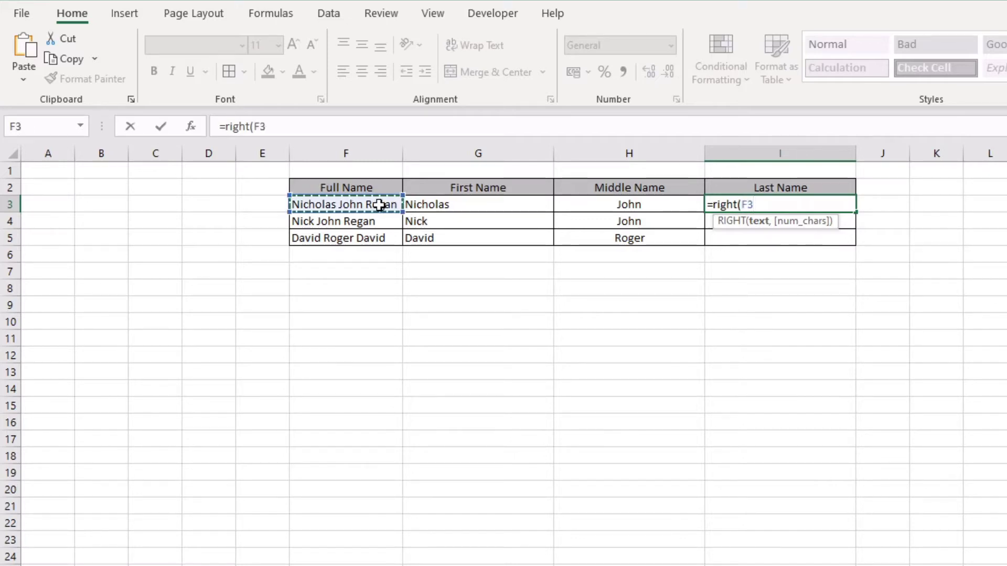
pyautogui.write(',')
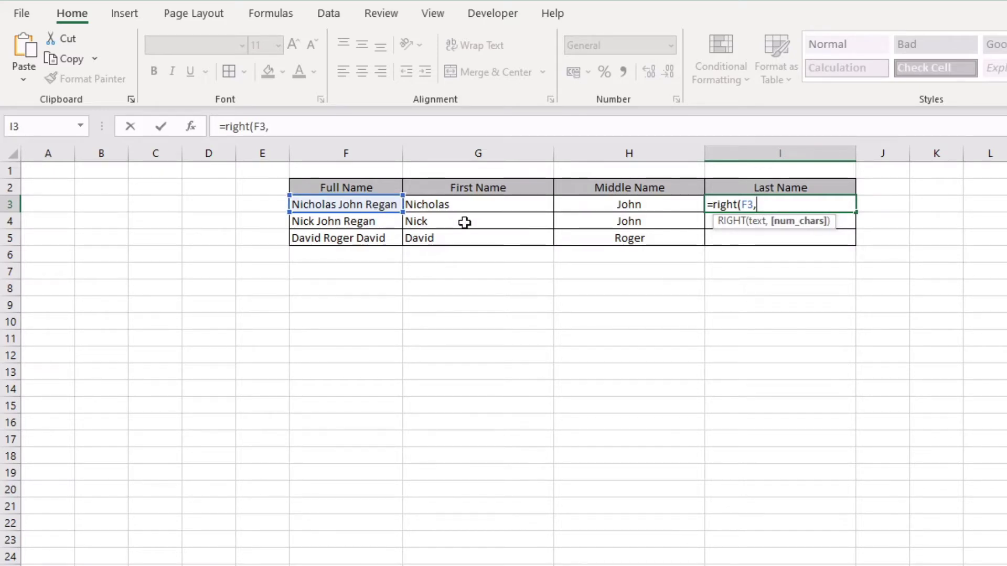
pyautogui.write('5')
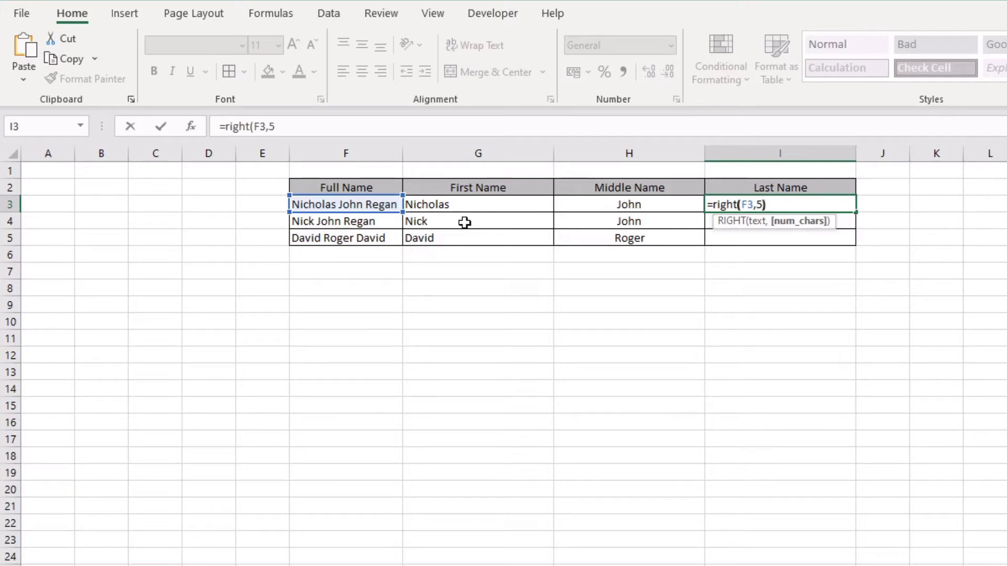
pyautogui.write(')')
pyautogui.press('Return')
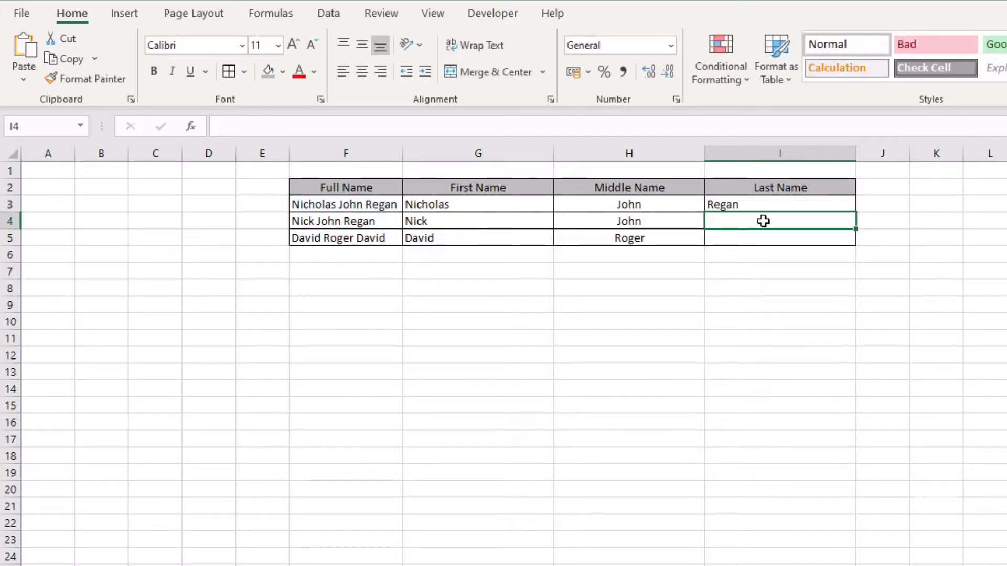
# Step: Centre the surname 'Regan' in cell I3
pyautogui.click(752, 202)
pyautogui.click(362, 72)
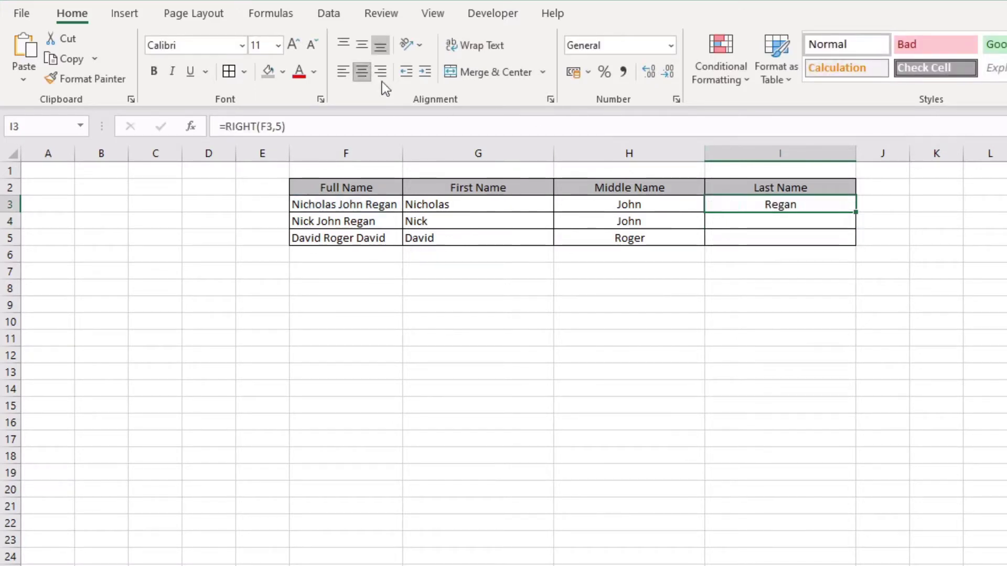
pyautogui.click(356, 207)
pyautogui.click(806, 204)
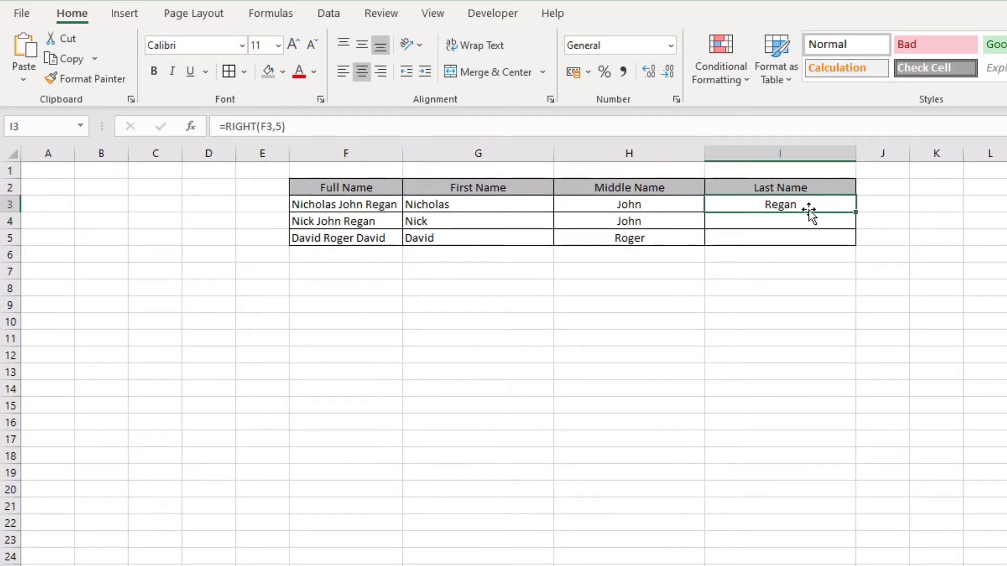
# Step: Copy the RIGHT formula down to I5 and compare the results with each full name
pyautogui.moveTo(857, 210); pyautogui.dragTo(858, 242)
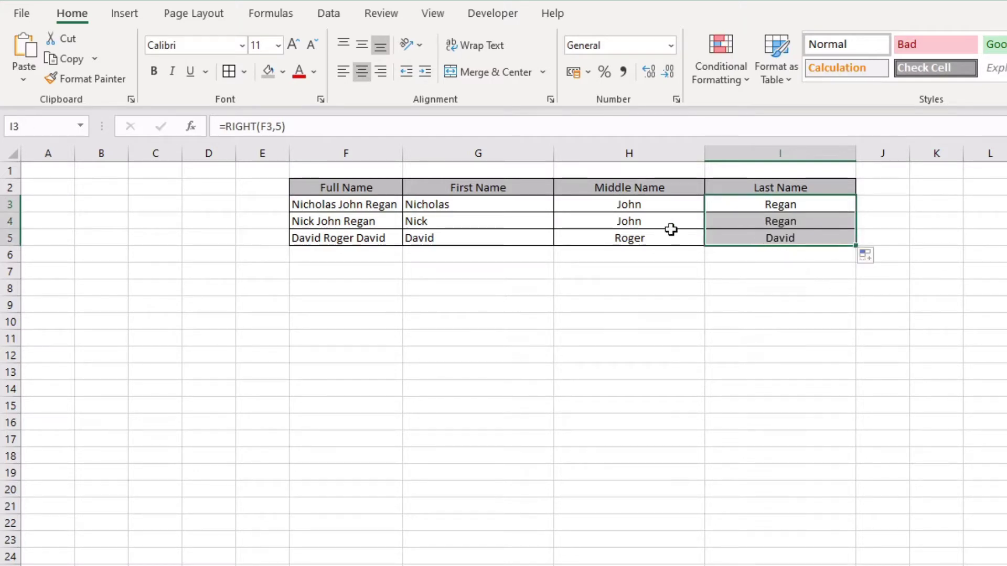
pyautogui.click(359, 211)
pyautogui.click(362, 221)
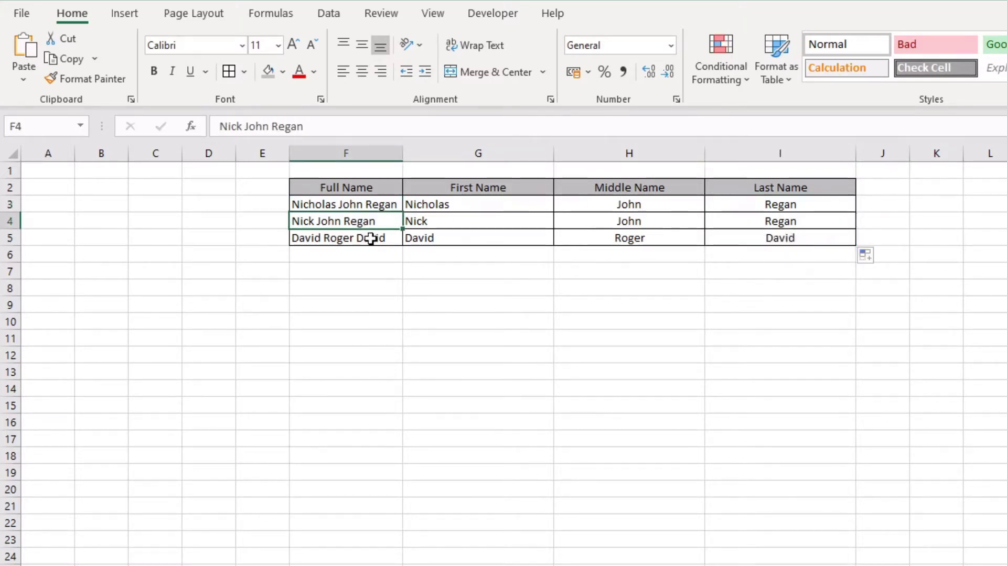
pyautogui.click(368, 237)
# Step: Clear the copied last-name results from I4:I5, leaving only I3 filled
pyautogui.click(730, 207)
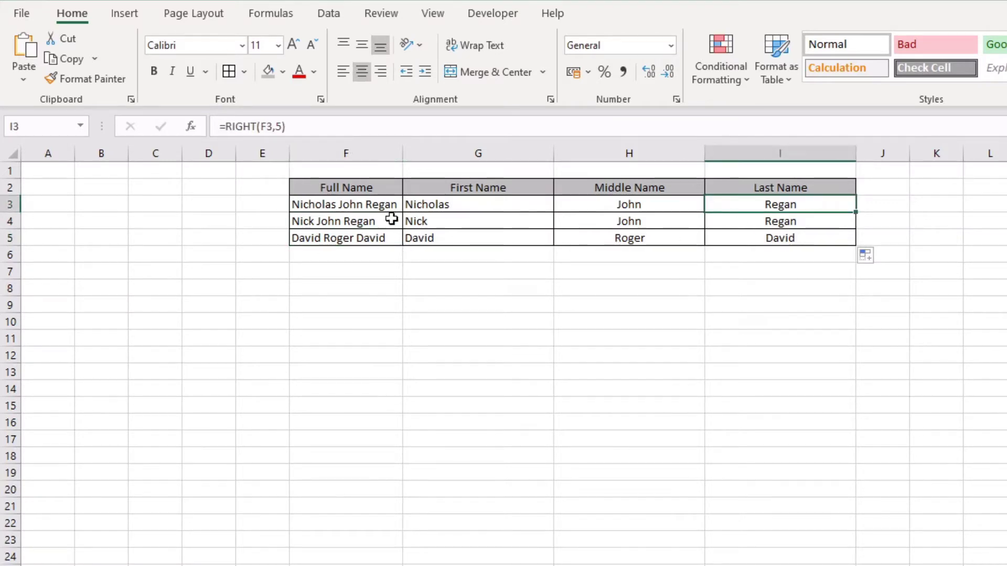
pyautogui.click(753, 225)
pyautogui.moveTo(757, 241); pyautogui.dragTo(752, 227)
pyautogui.press('Delete')
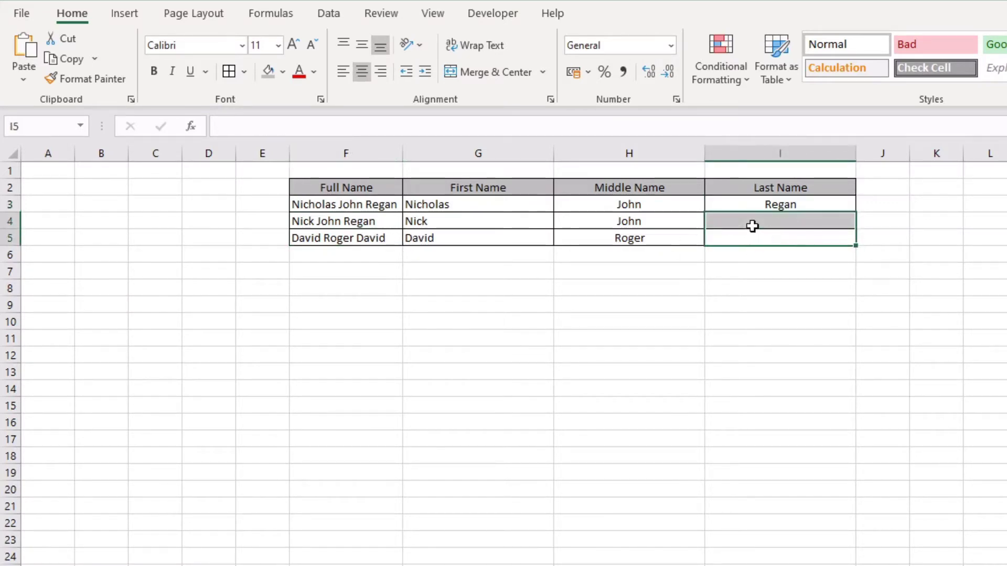
pyautogui.click(753, 223)
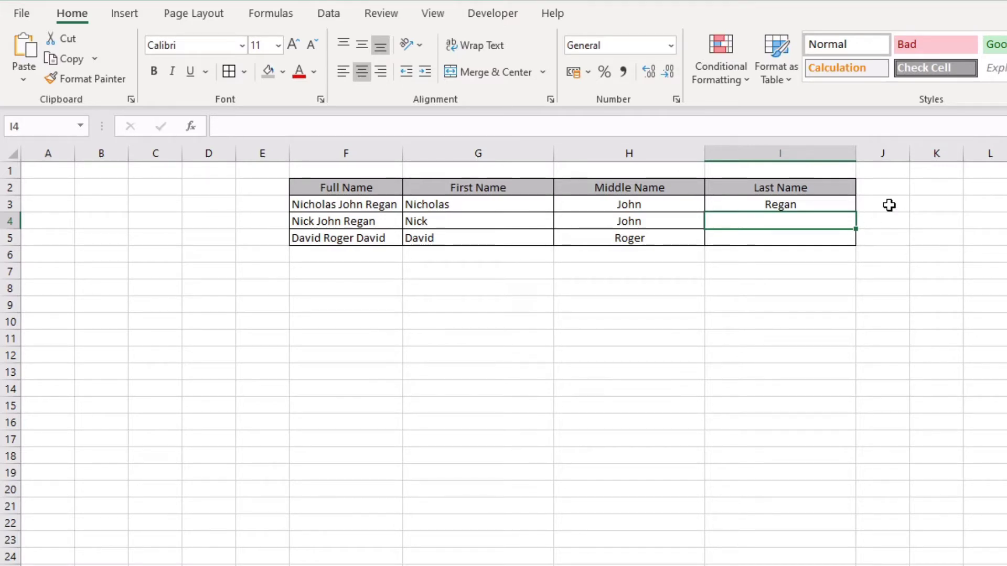
pyautogui.click(929, 206)
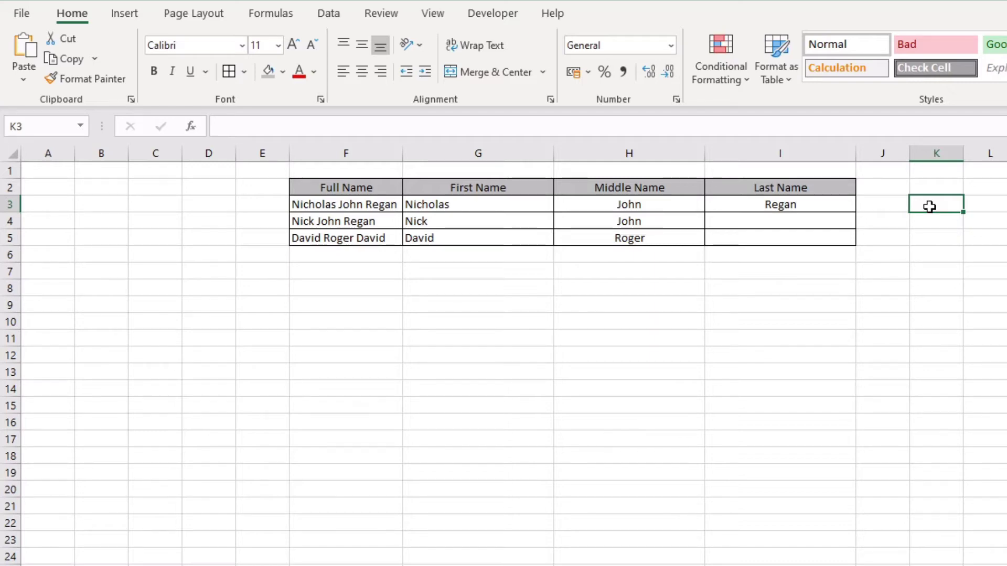
# Step: Enter =FIND(" ",F3) in K3, returning the first space's position, 9
pyautogui.write('=find')
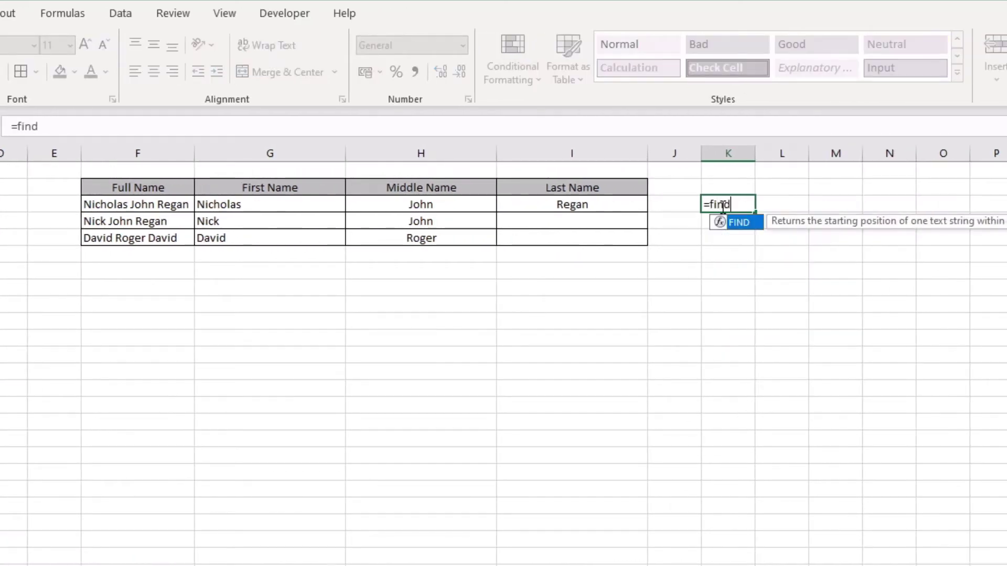
pyautogui.write('(')
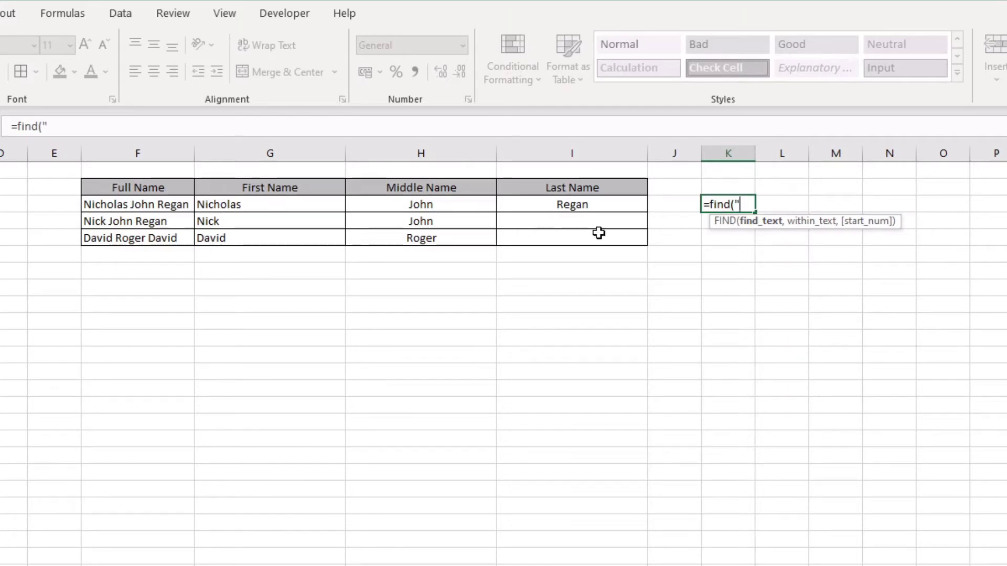
pyautogui.write(',')
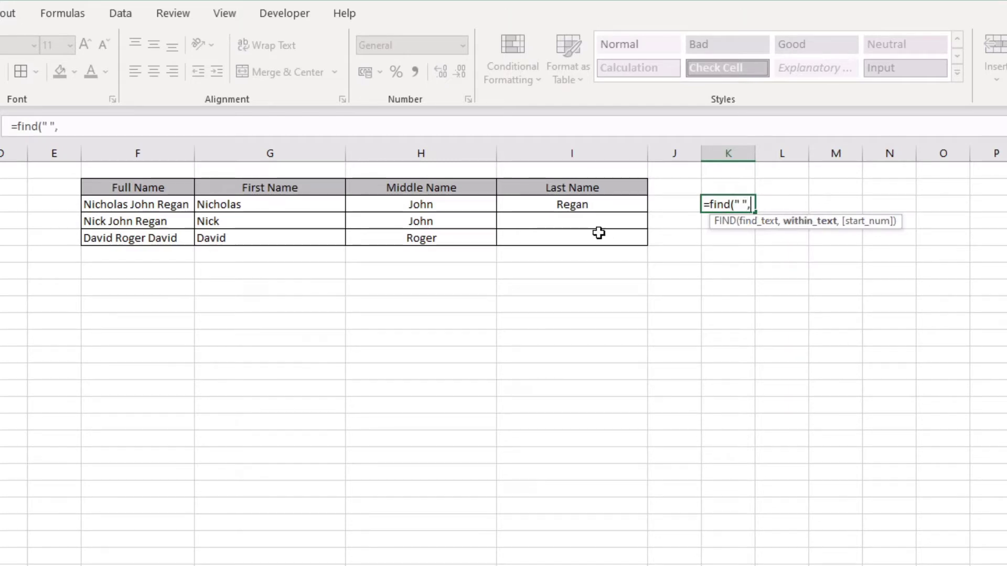
pyautogui.click(184, 199)
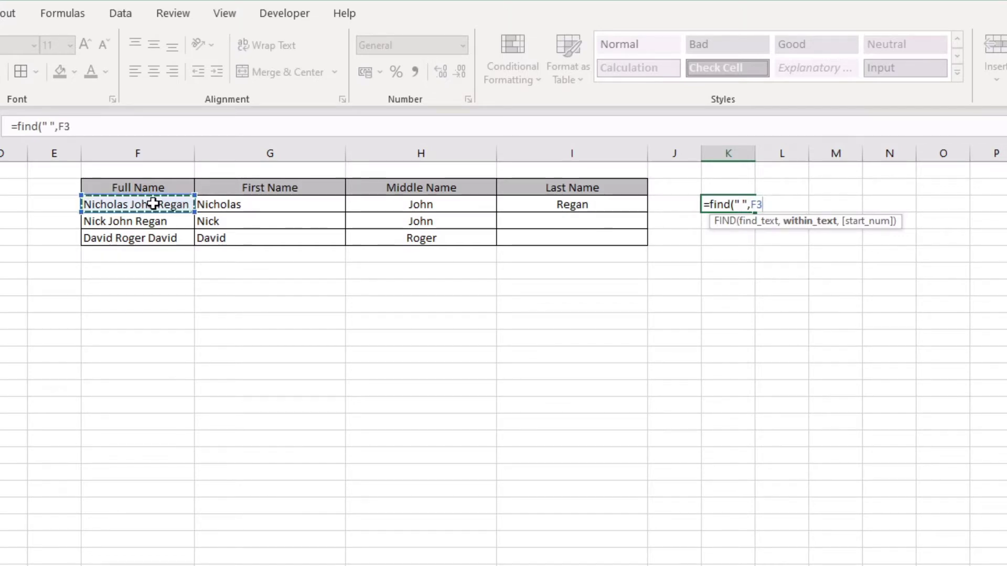
pyautogui.write(')')
pyautogui.press('Return')
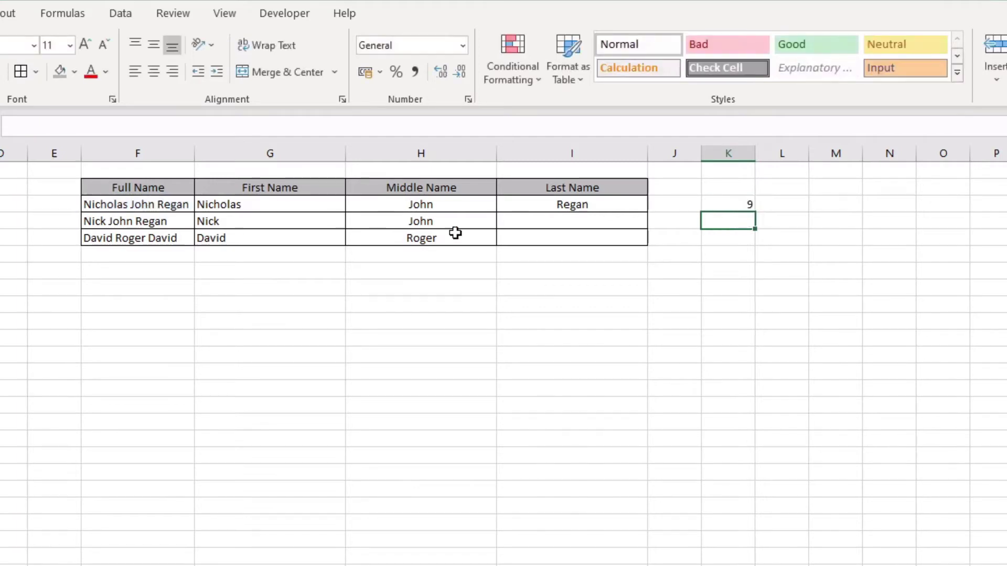
pyautogui.click(733, 207)
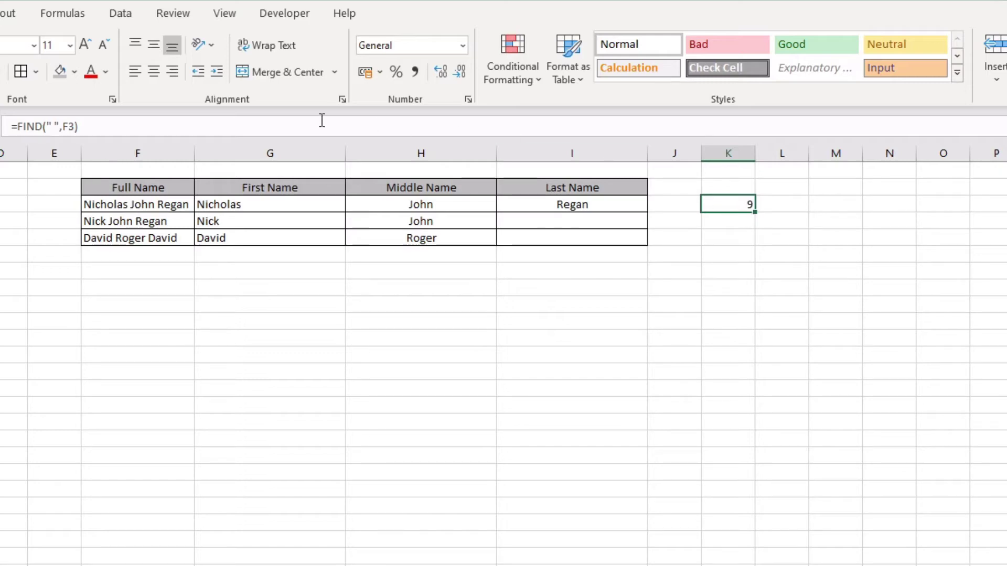
# Step: Add +1 to the K3 formula so it returns 10
pyautogui.click(125, 124)
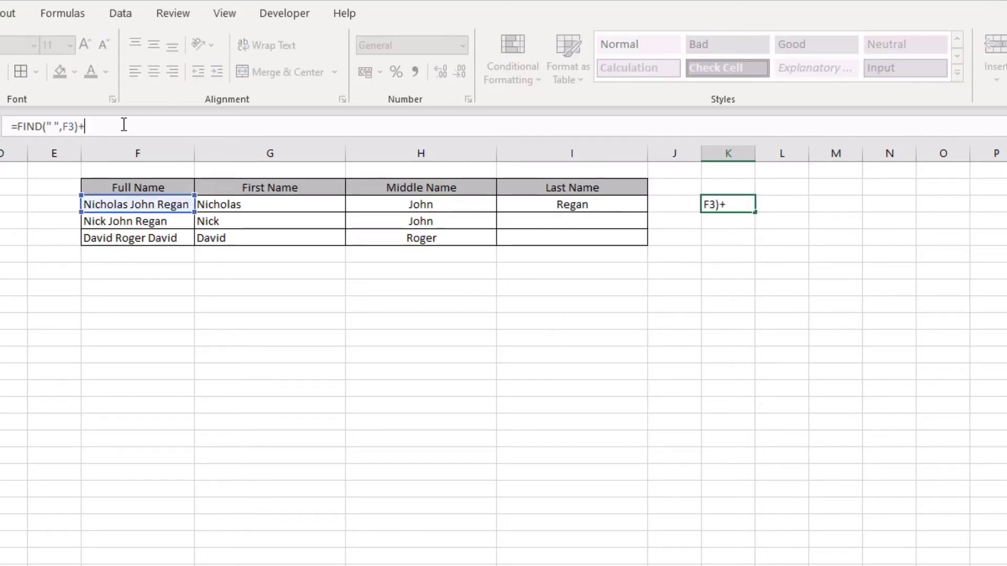
pyautogui.press('Return')
pyautogui.hotkey('ctrl', 'z')
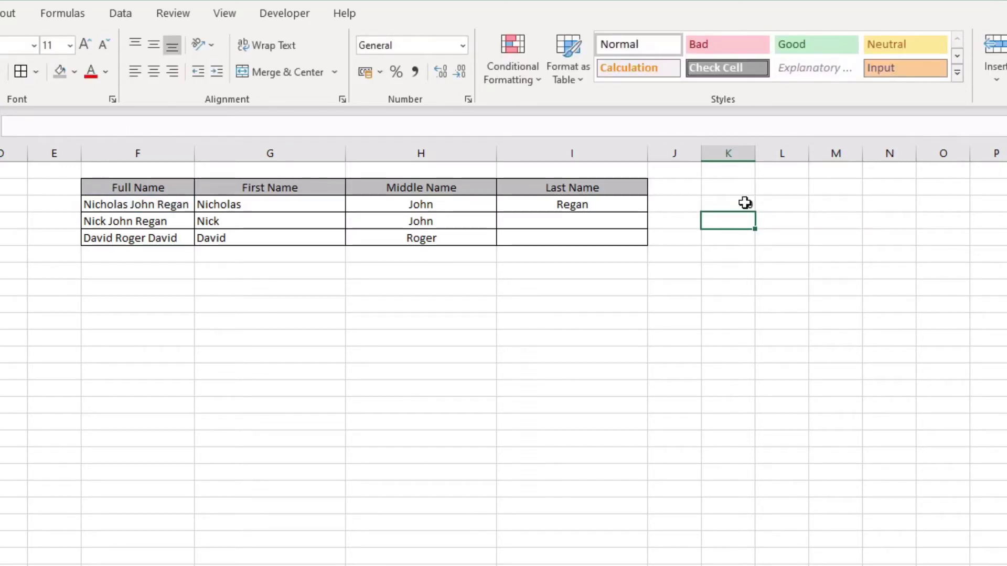
pyautogui.hotkey('ctrl', 'y')
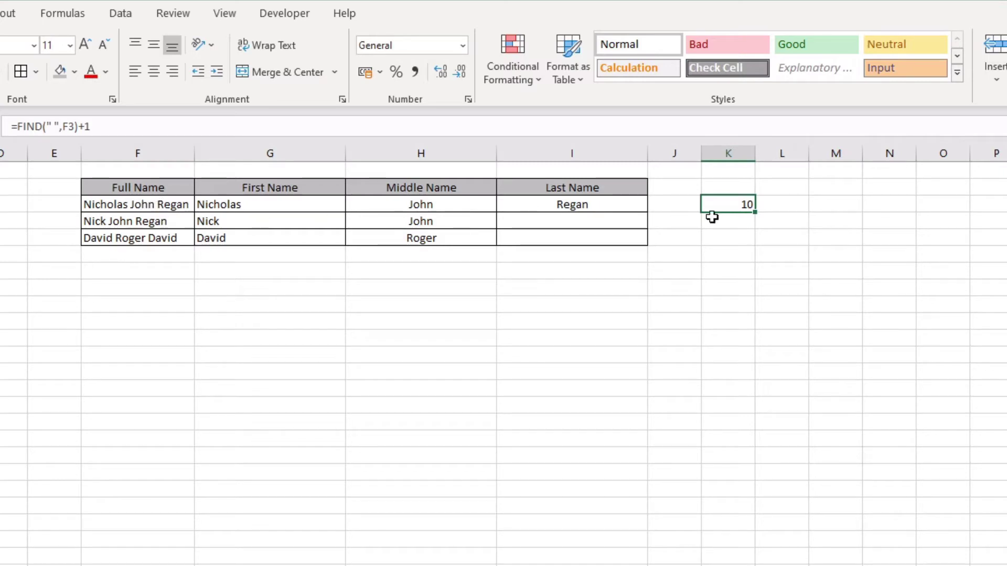
pyautogui.click(779, 207)
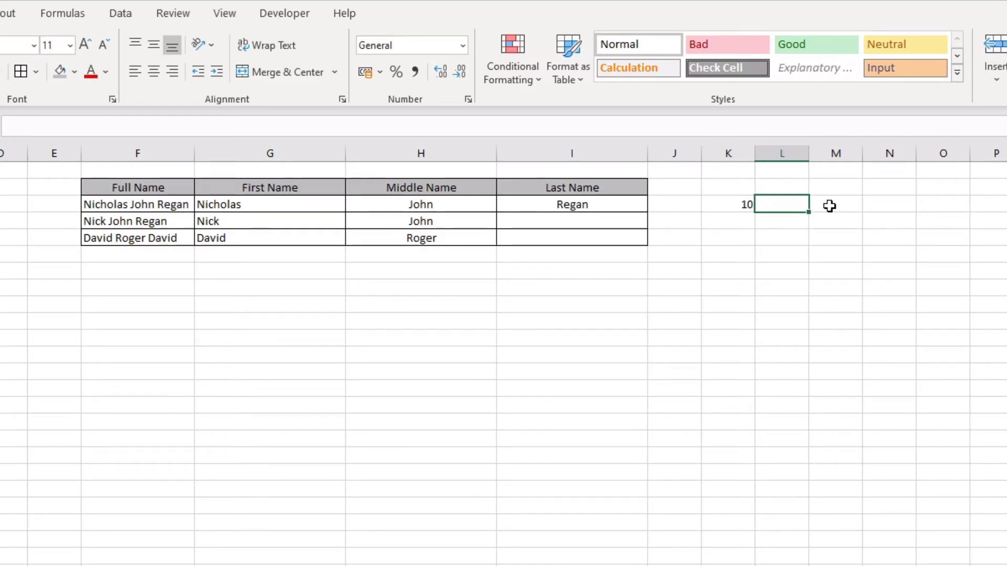
# Step: Enter =FIND(" ",F3,K3) in L3, locating the second space at position 14
pyautogui.write('=find(')
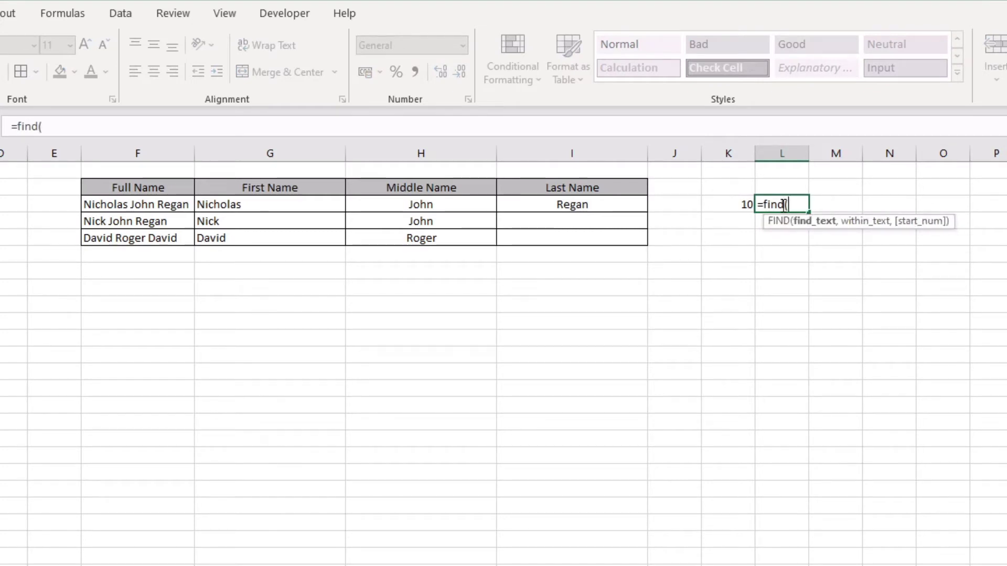
pyautogui.write('" ",')
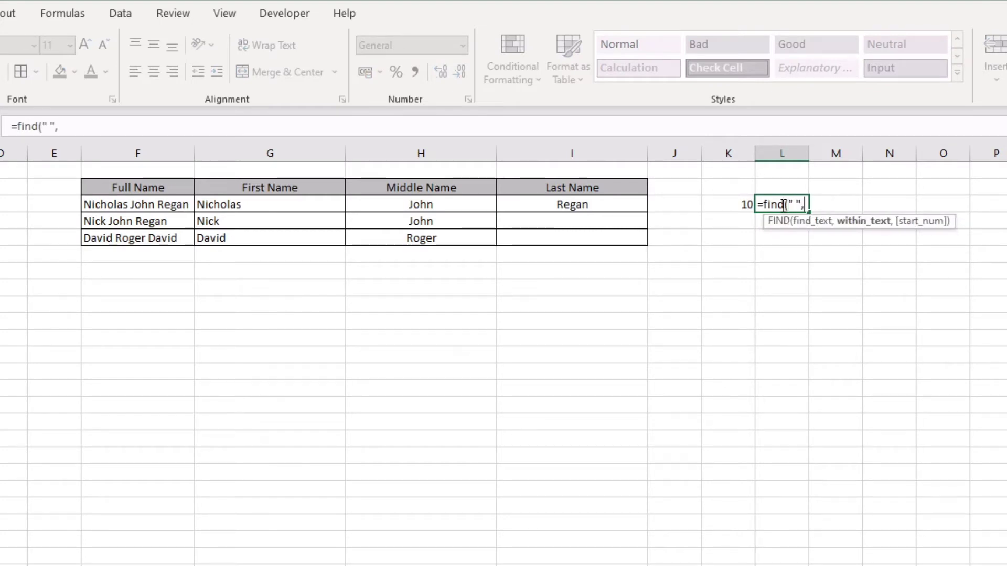
pyautogui.click(104, 203)
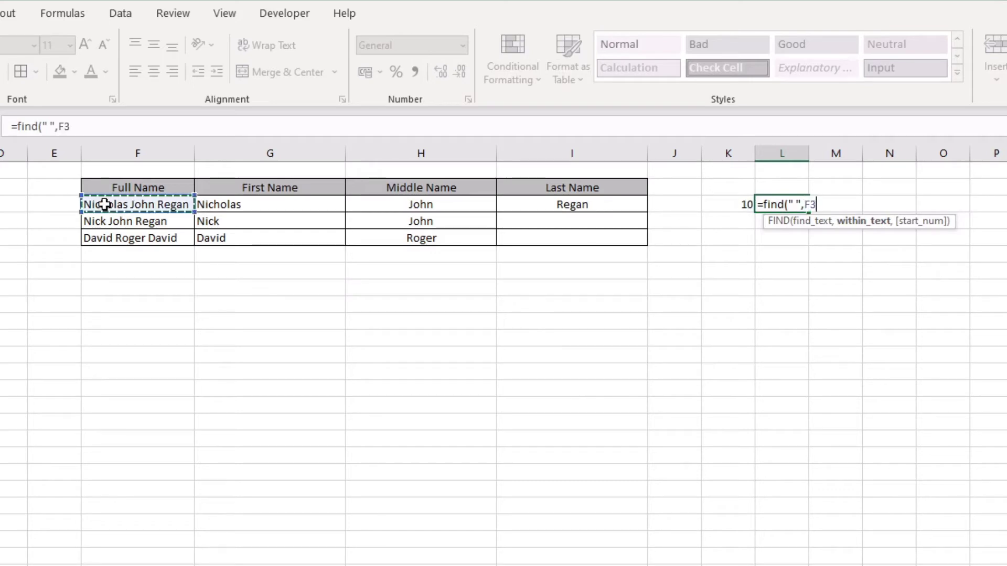
pyautogui.write(',')
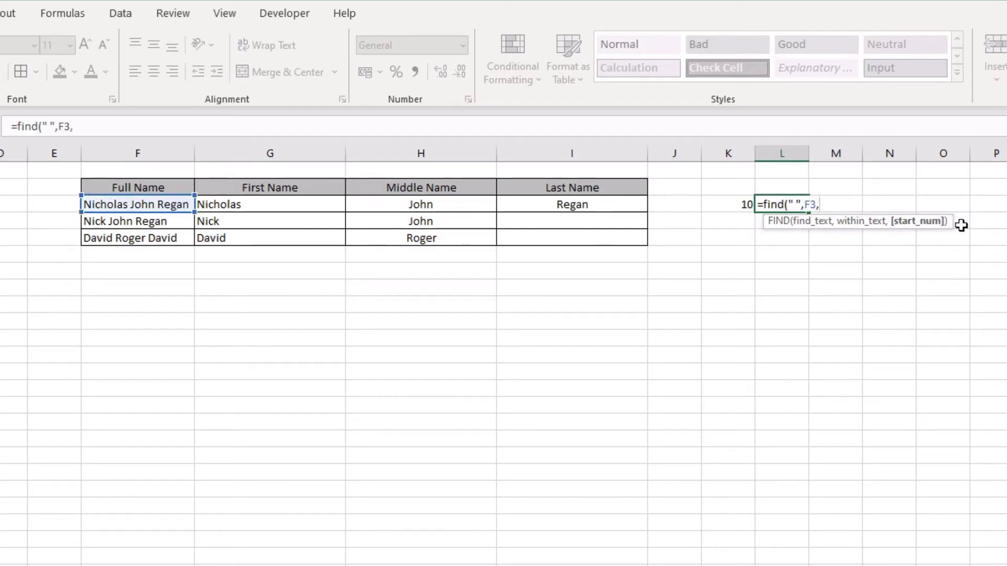
pyautogui.click(729, 205)
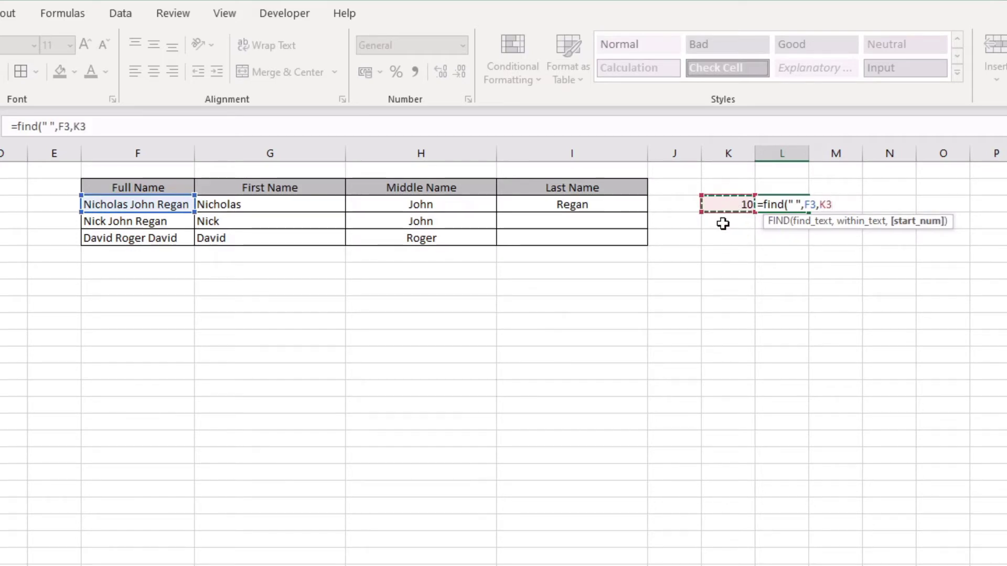
pyautogui.write(')')
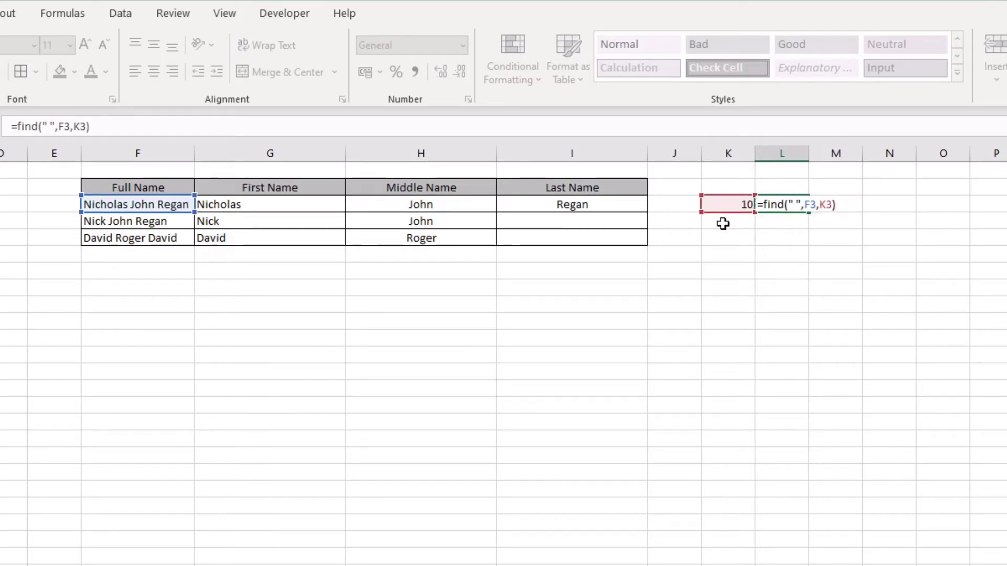
pyautogui.press('Return')
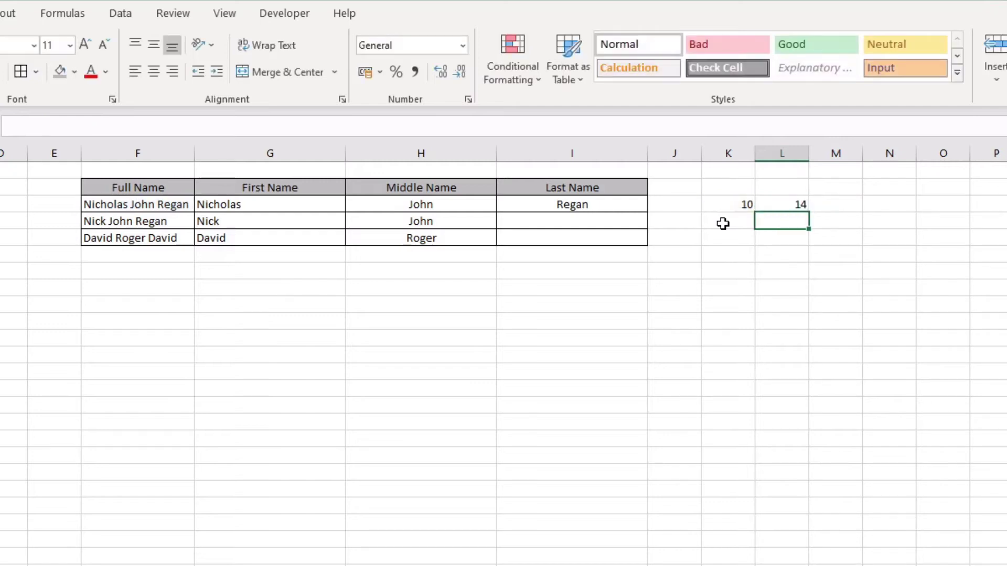
pyautogui.click(786, 204)
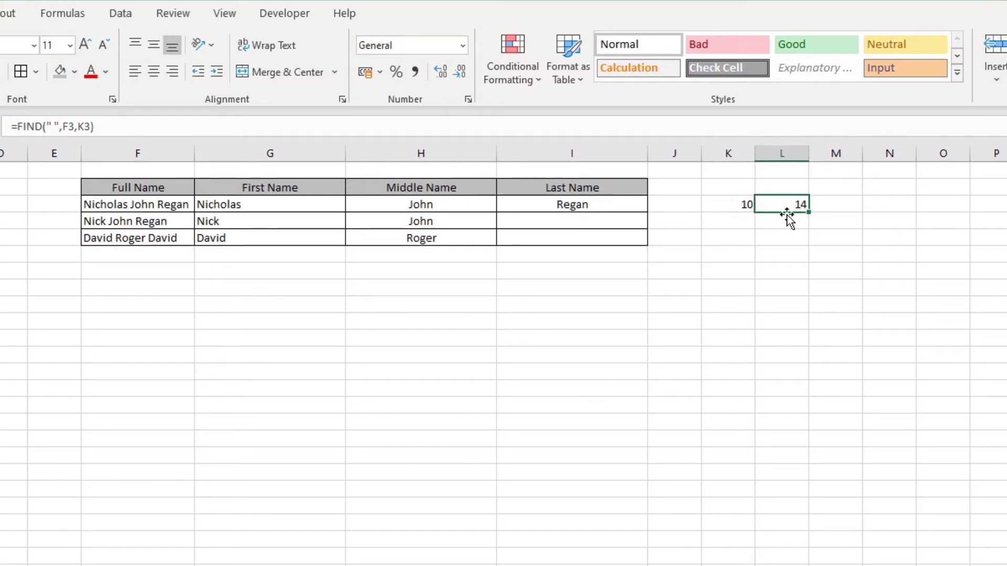
pyautogui.click(834, 215)
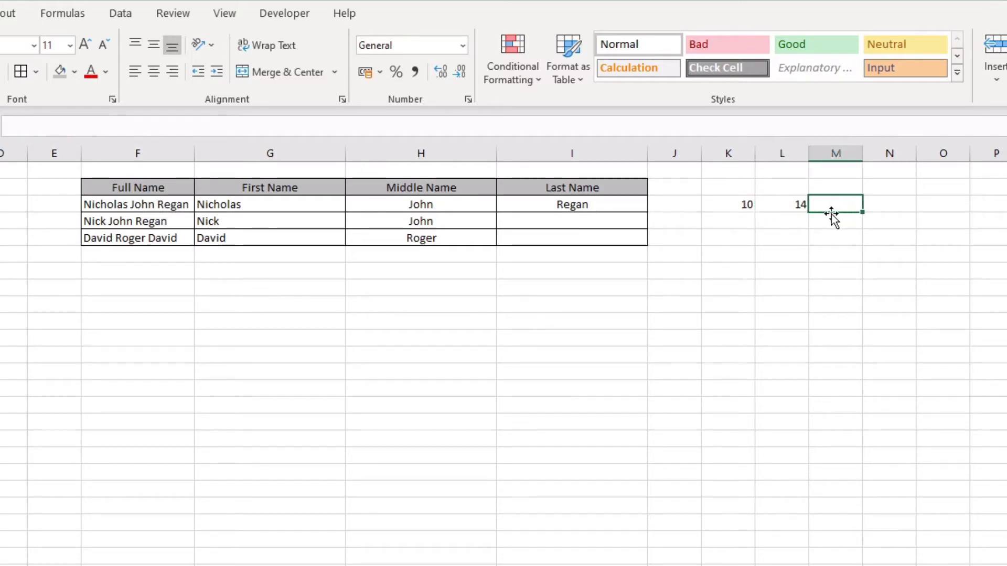
# Step: Enter the nested =FIND(" ",F3,FIND(" ",F3)+1) in M3, correcting a typo, to get 14
pyautogui.write('=find(')
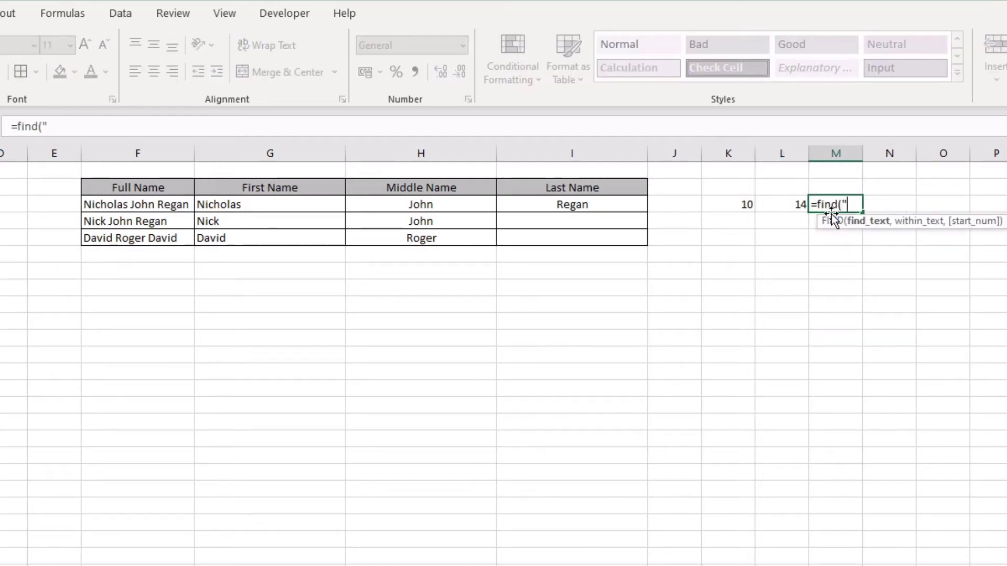
pyautogui.write('" ",')
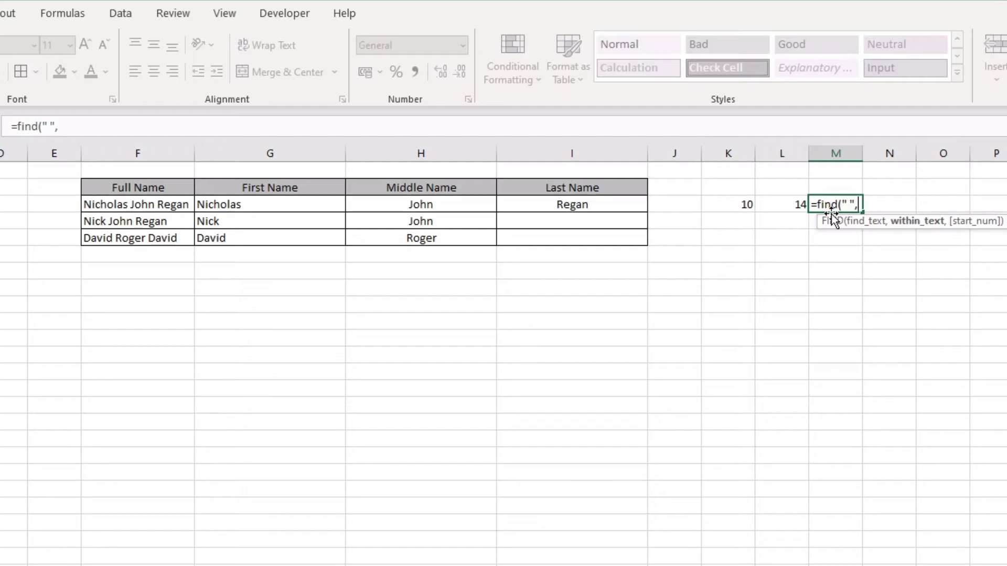
pyautogui.click(186, 201)
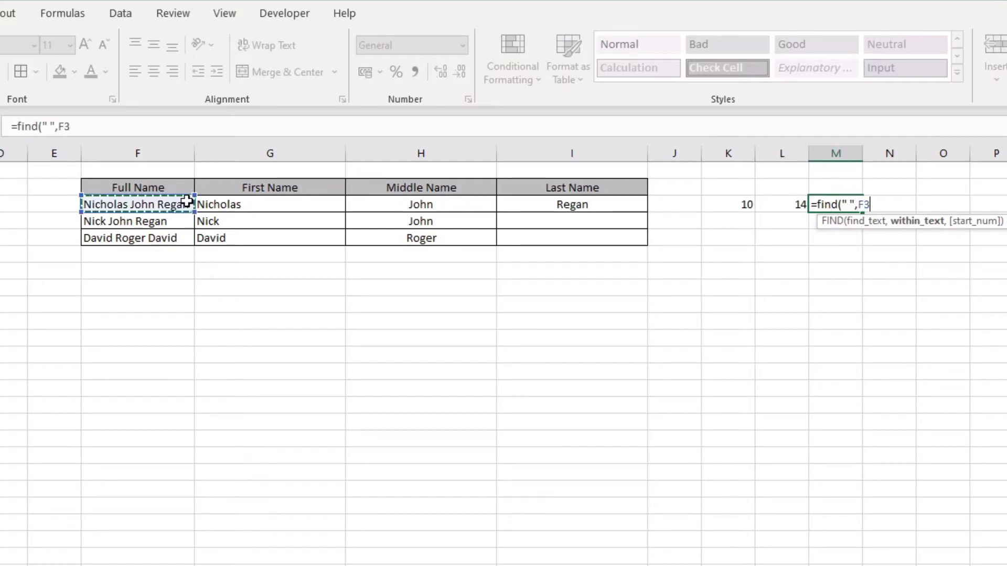
pyautogui.write(',')
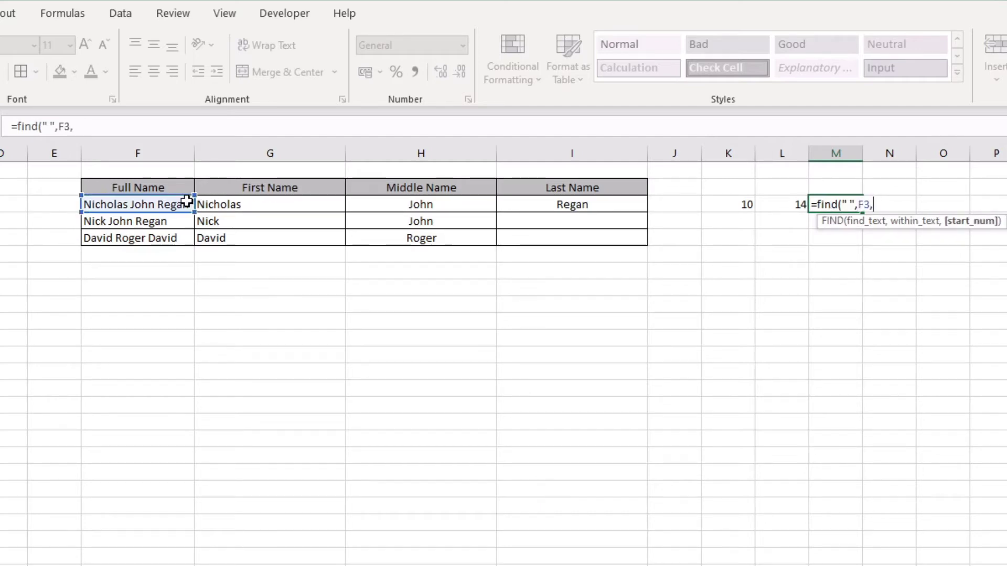
pyautogui.write('find("')
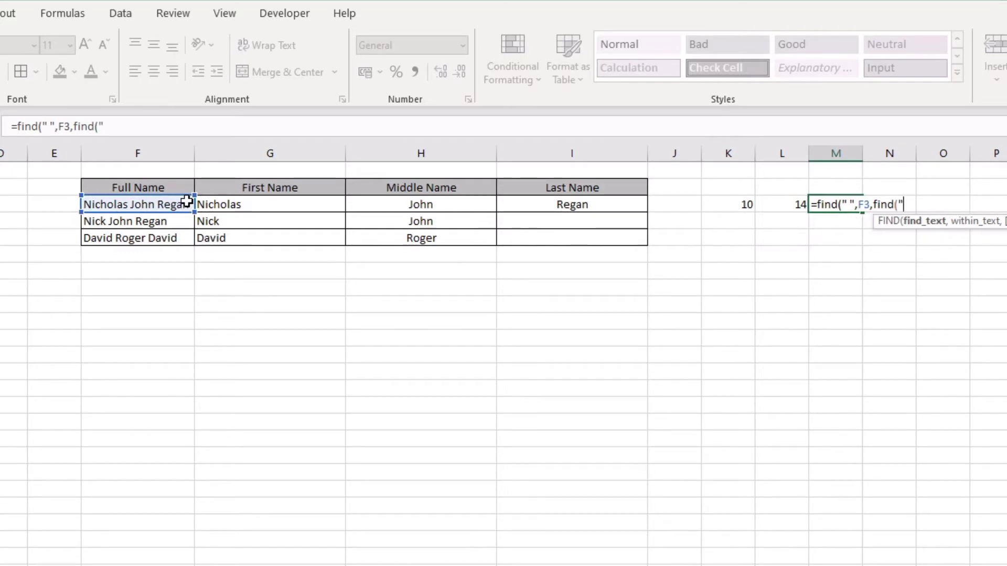
pyautogui.write(' ",')
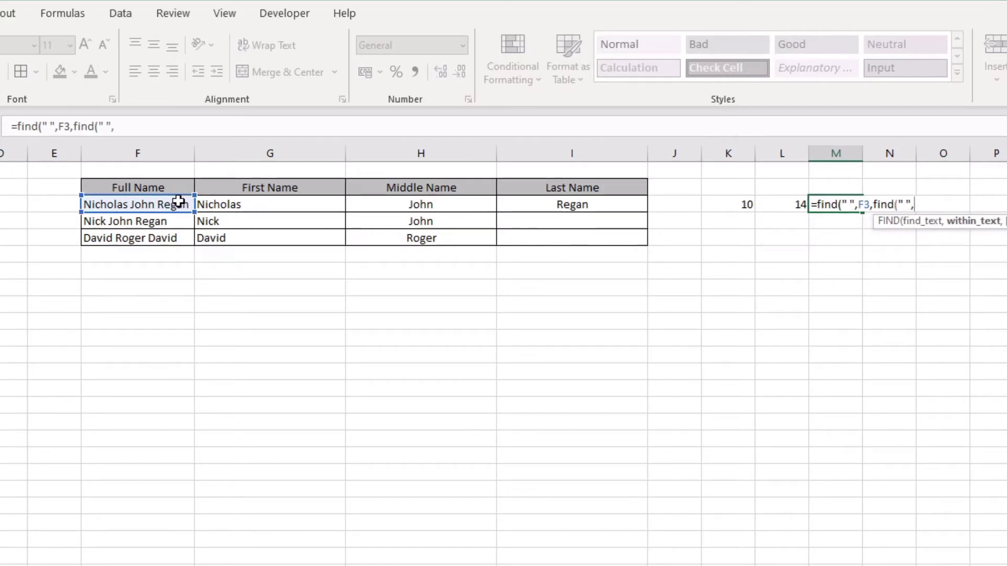
pyautogui.click(180, 200)
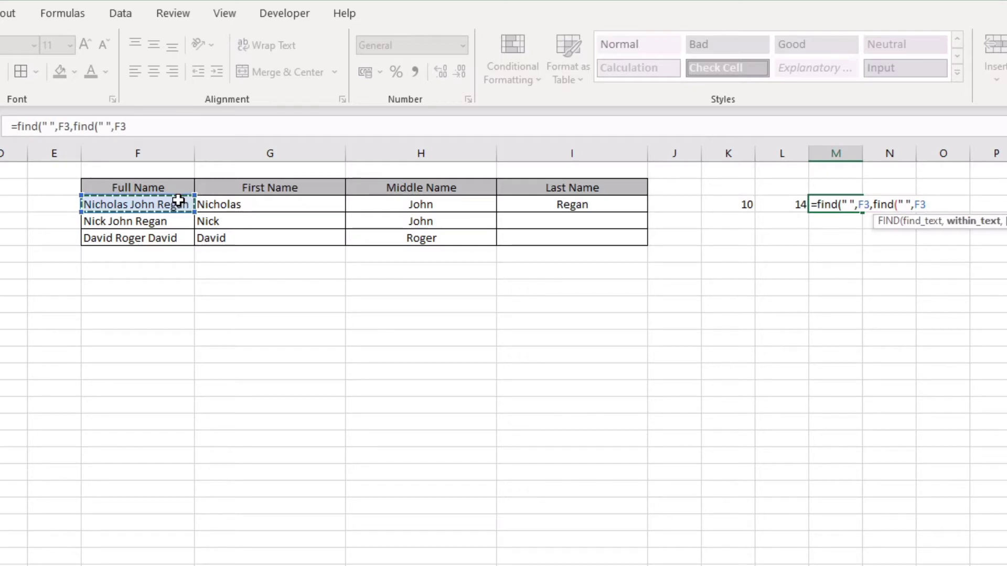
pyautogui.write(')')
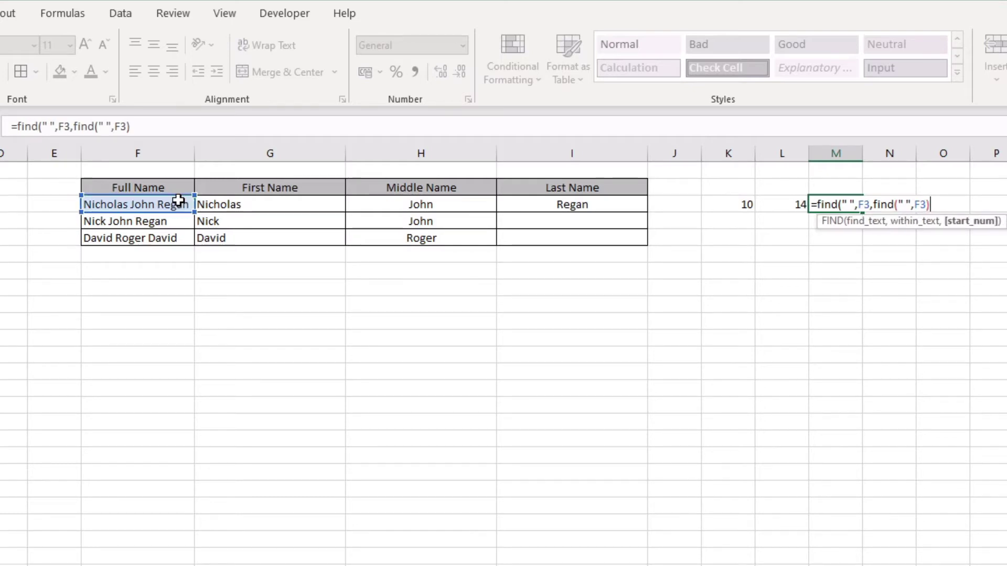
pyautogui.write('=!')
pyautogui.press('BackSpace')
pyautogui.write('1')
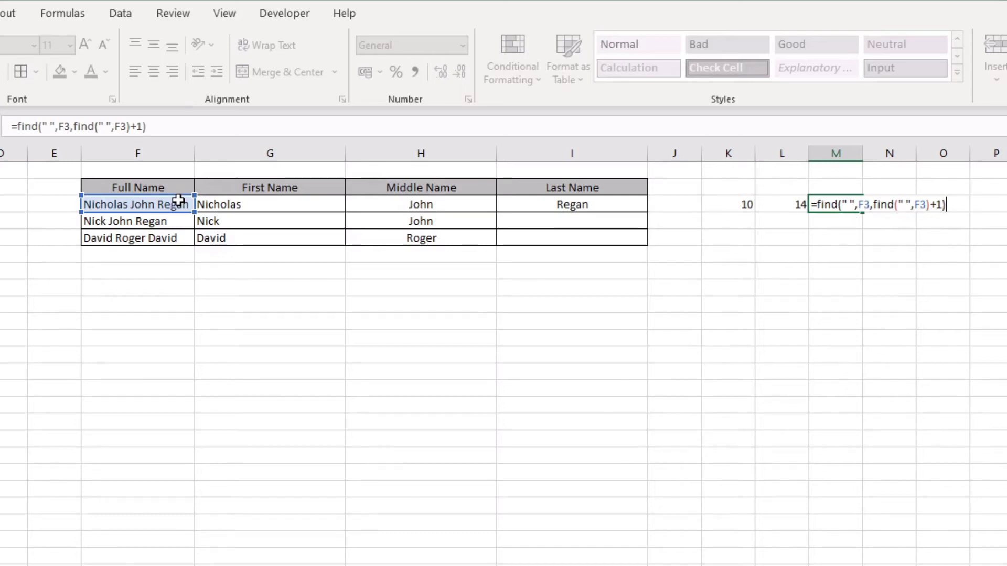
pyautogui.press('Return')
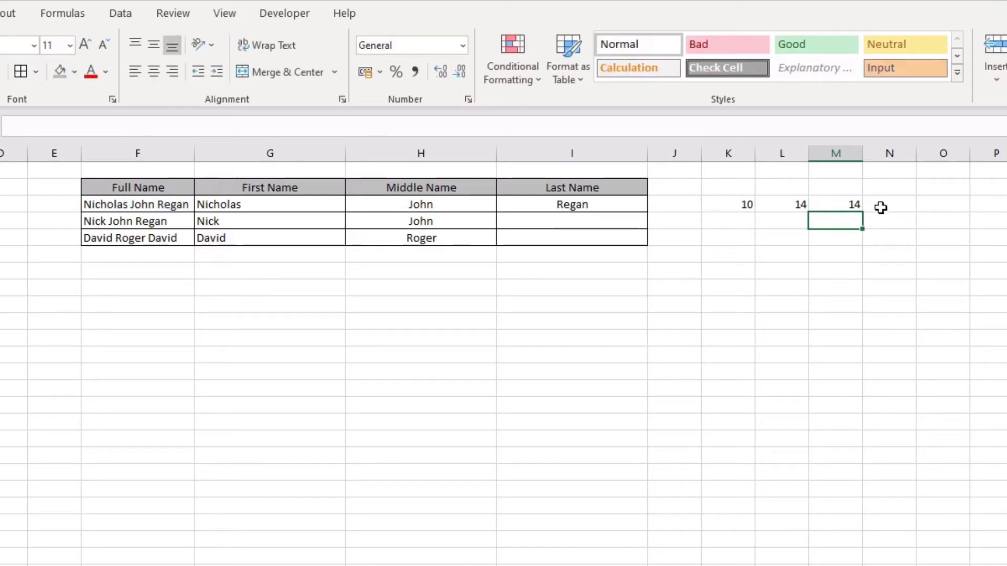
pyautogui.click(854, 205)
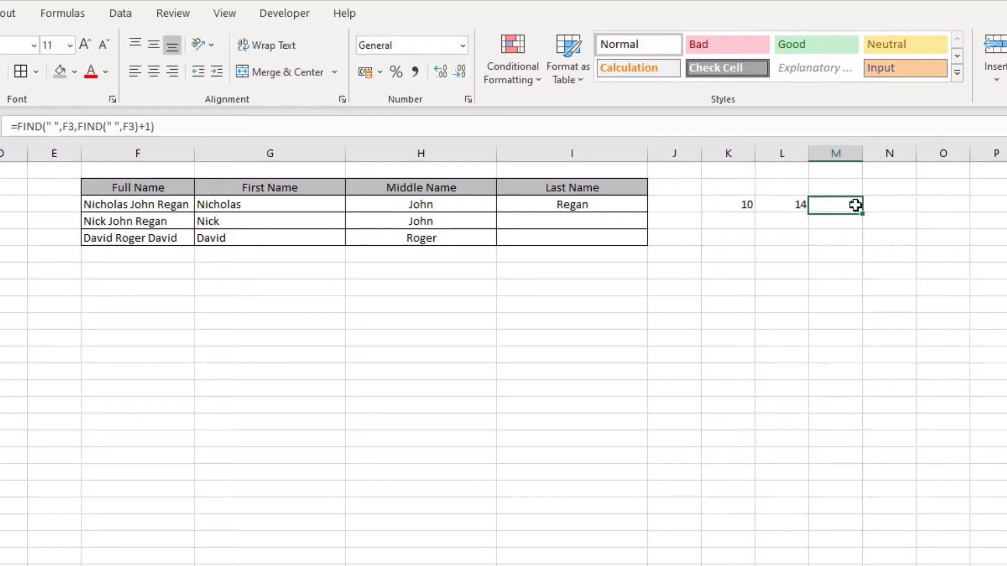
pyautogui.click(738, 203)
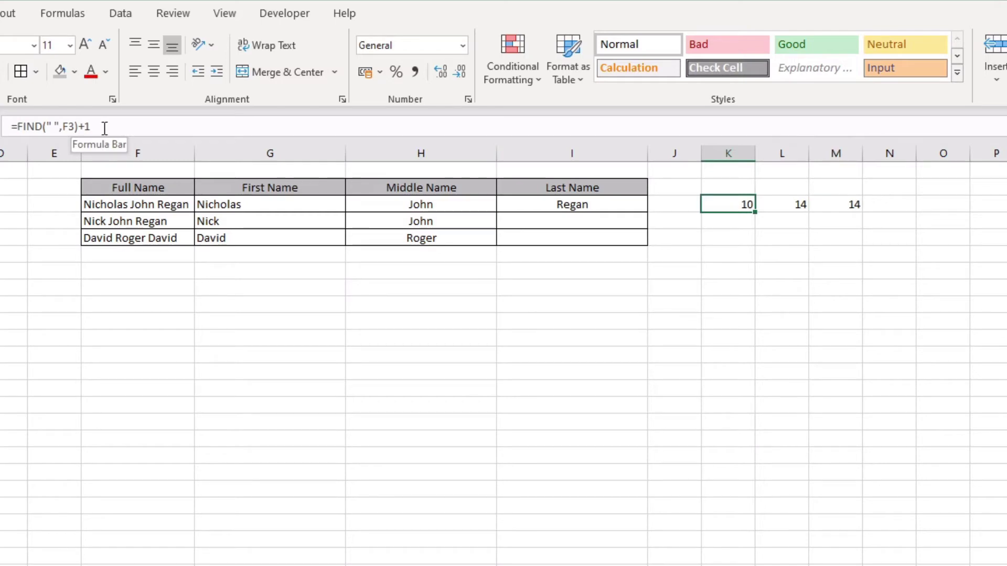
pyautogui.click(798, 204)
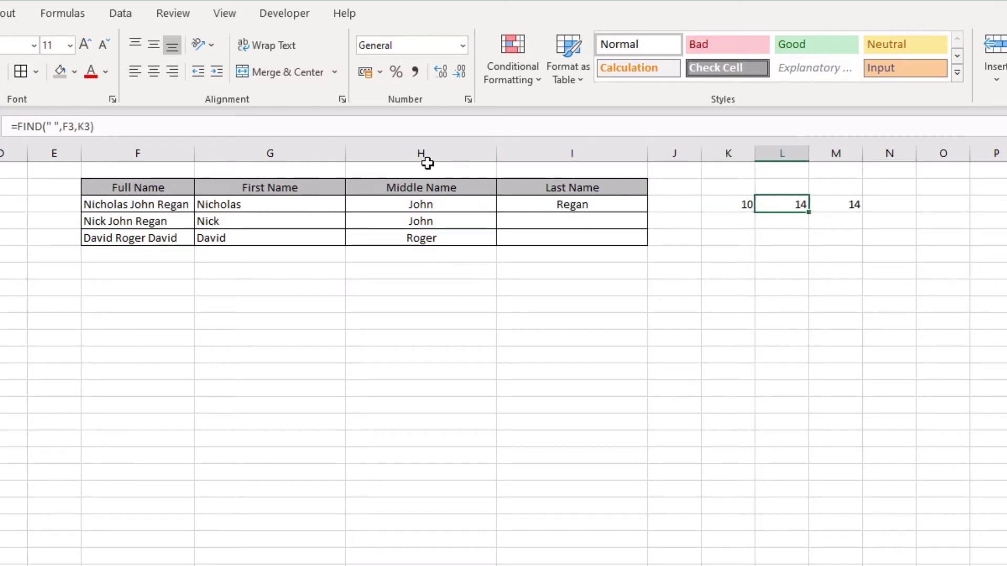
pyautogui.click(821, 207)
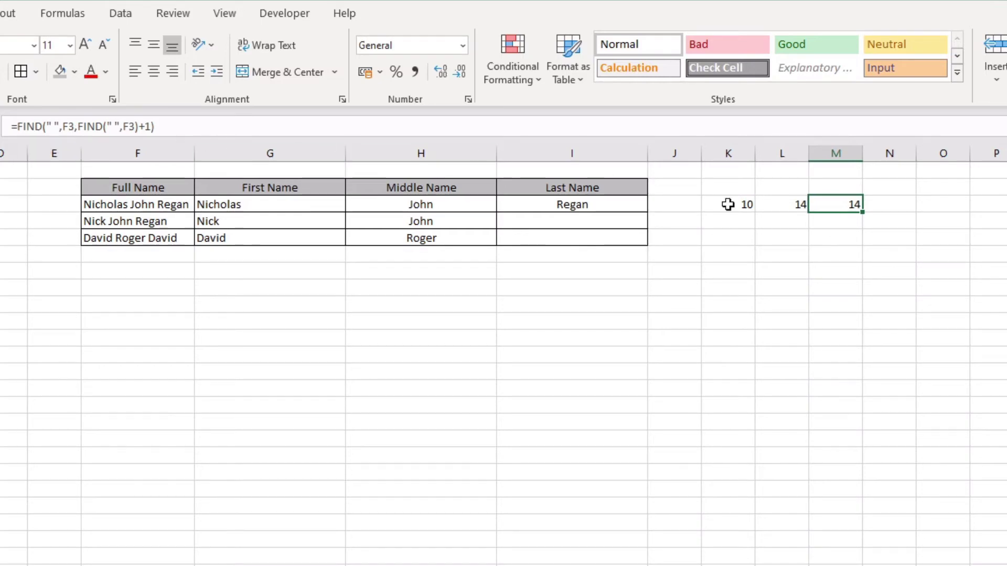
pyautogui.click(881, 203)
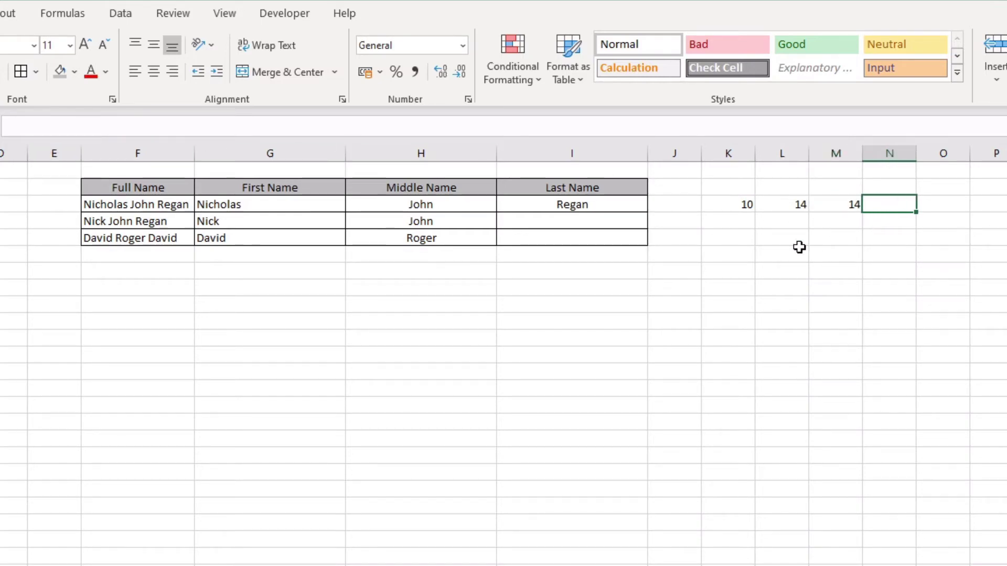
# Step: Enter =LEN(F3) in N3 to get the full name's length, 19
pyautogui.write('=len(')
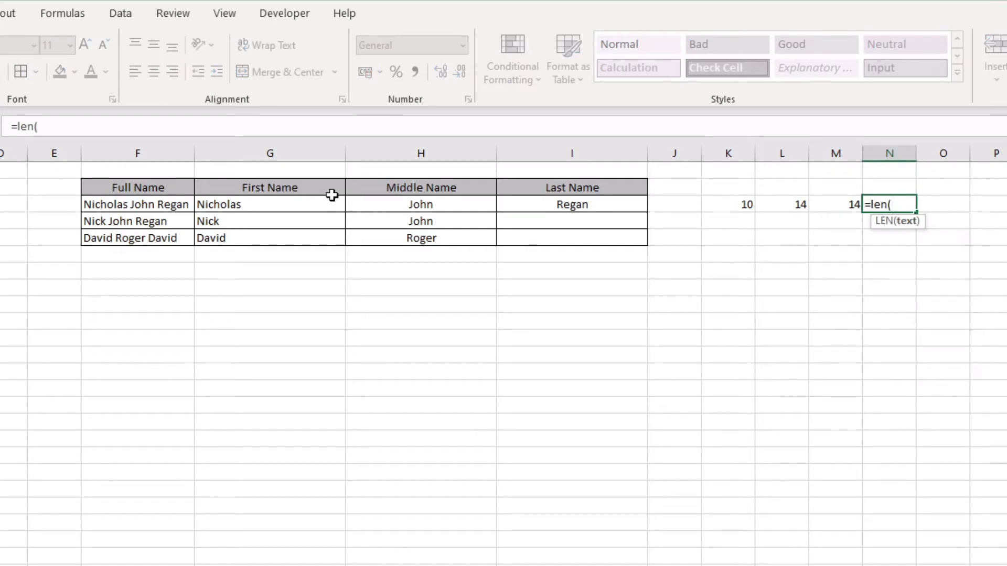
pyautogui.click(153, 207)
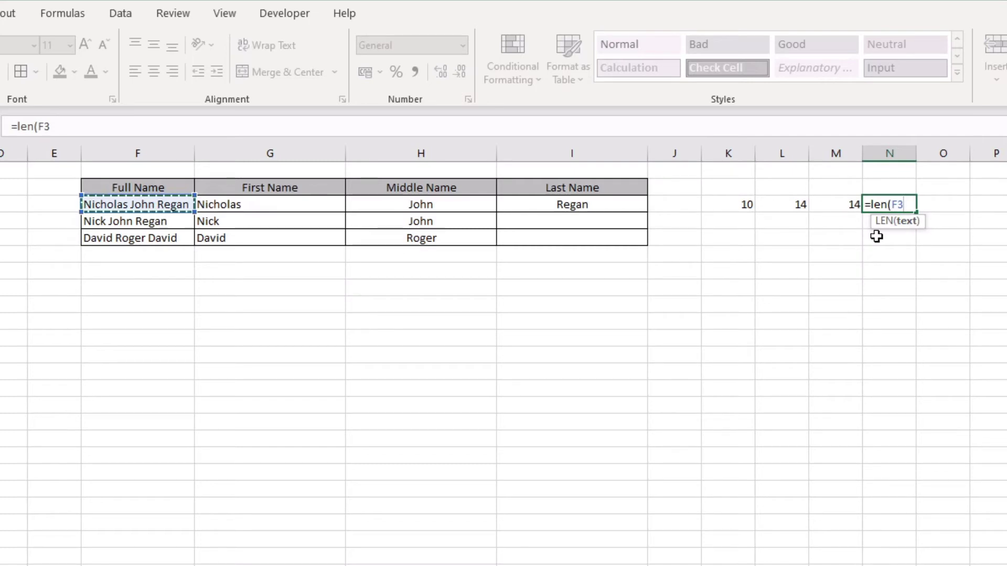
pyautogui.press('Return')
pyautogui.click(897, 201)
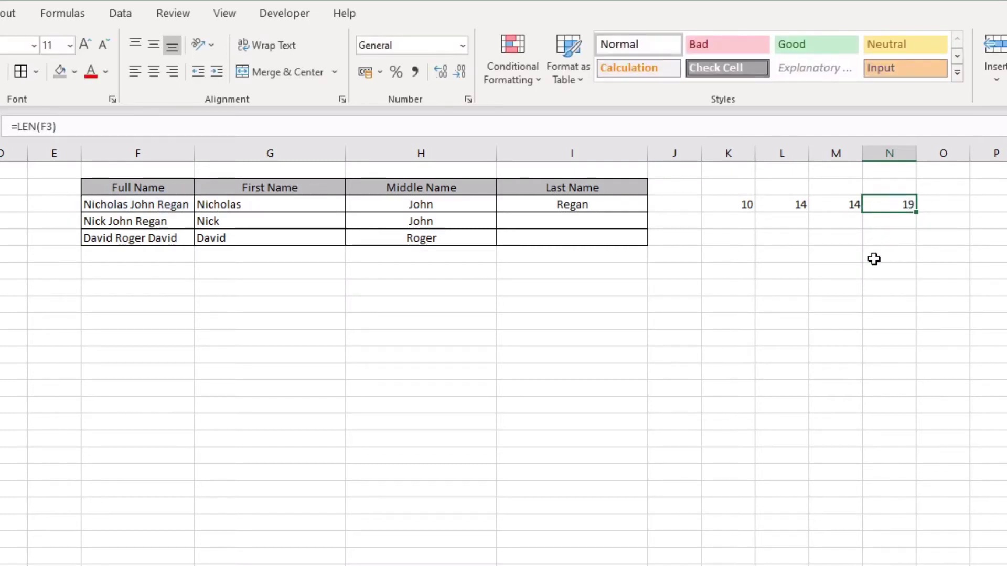
pyautogui.click(840, 209)
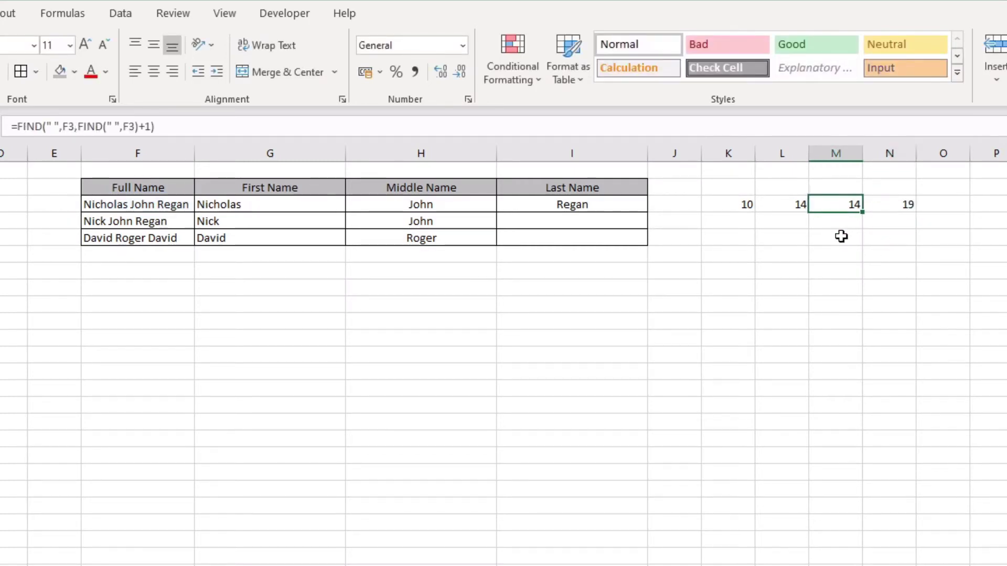
pyautogui.click(893, 208)
# Step: Prefix M3's nested FIND with LEN(F3)- so it returns the surname length 5
pyautogui.click(833, 208)
pyautogui.click(20, 126)
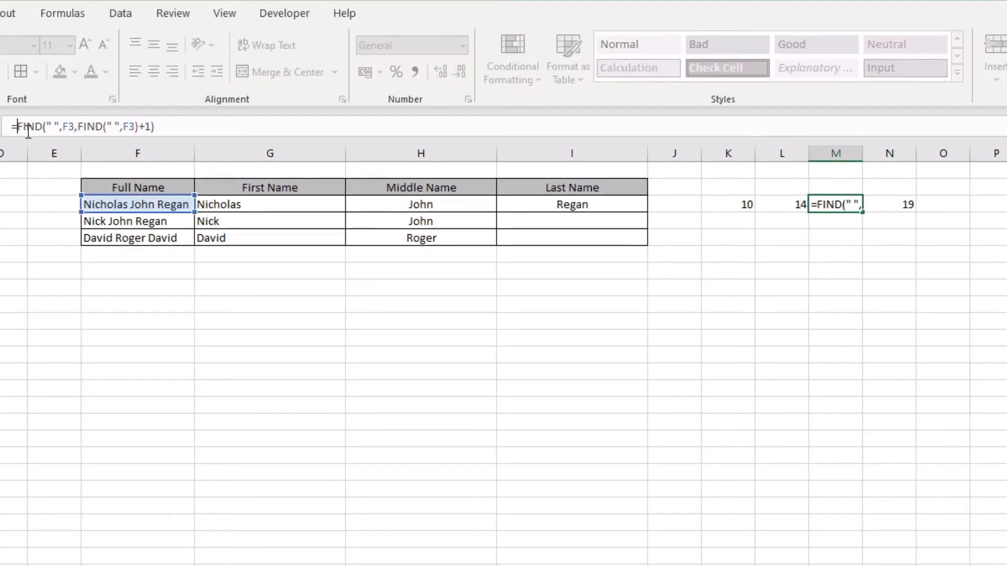
pyautogui.write('len(')
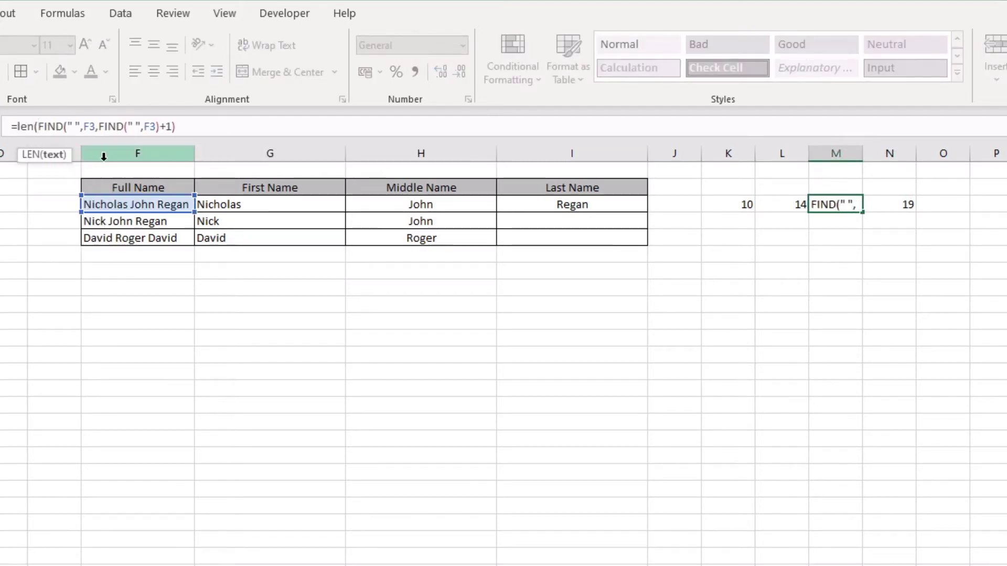
pyautogui.click(113, 204)
pyautogui.write(')')
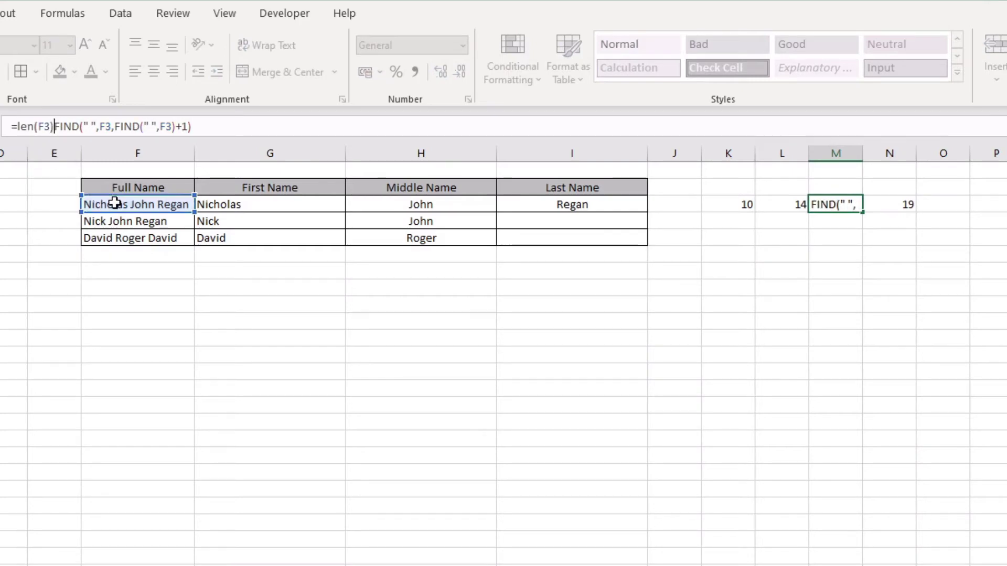
pyautogui.write('-')
pyautogui.press('Return')
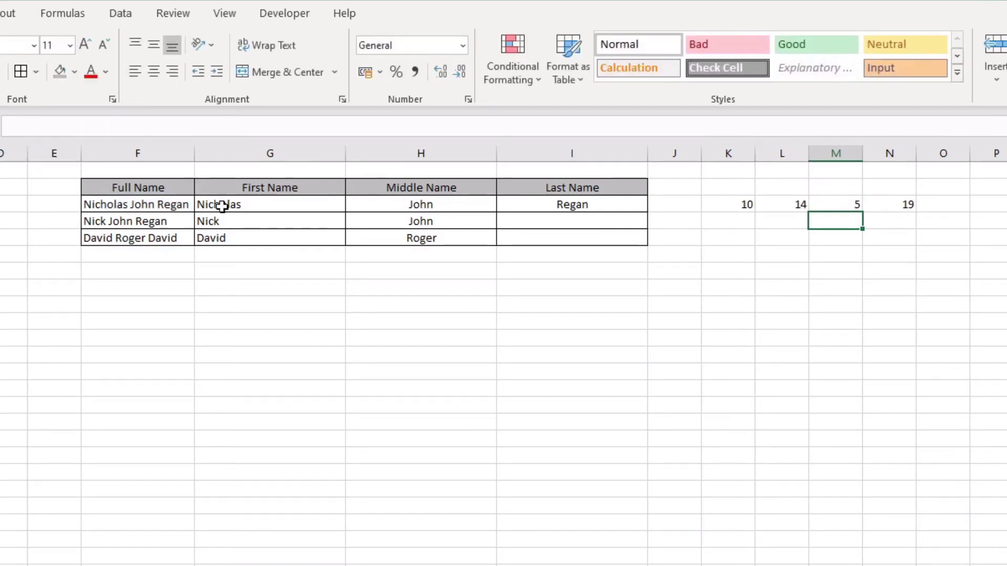
pyautogui.click(833, 204)
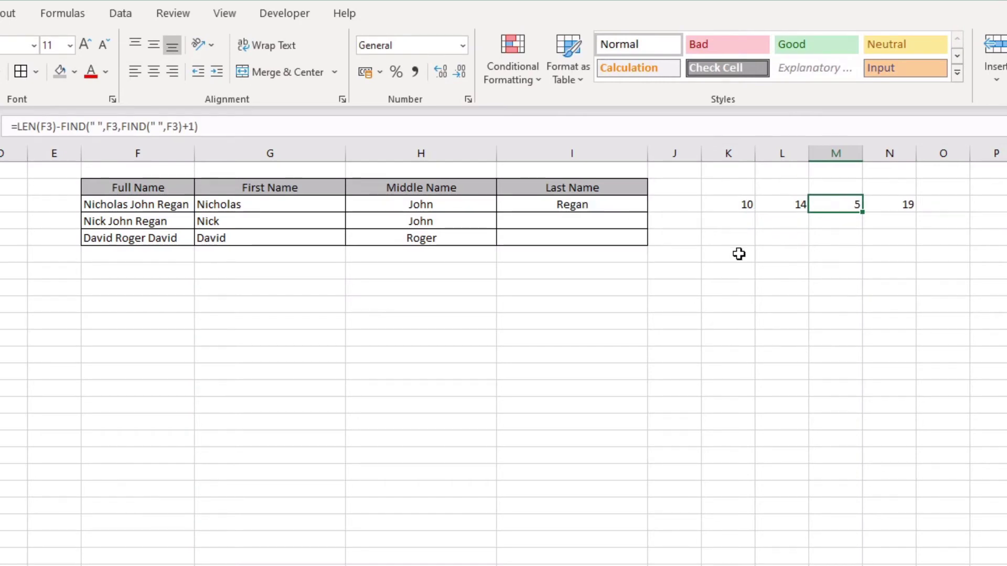
pyautogui.click(899, 201)
# Step: Delete the helper values 19 in N3 and 10 and 14 in K3:L3
pyautogui.press('Delete')
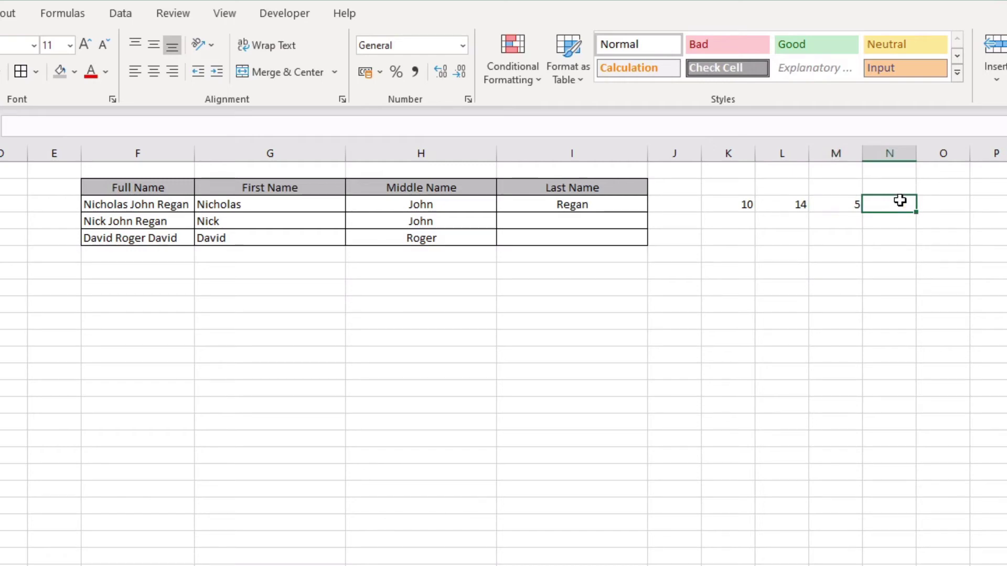
pyautogui.moveTo(798, 204); pyautogui.dragTo(723, 192)
pyautogui.press('Delete')
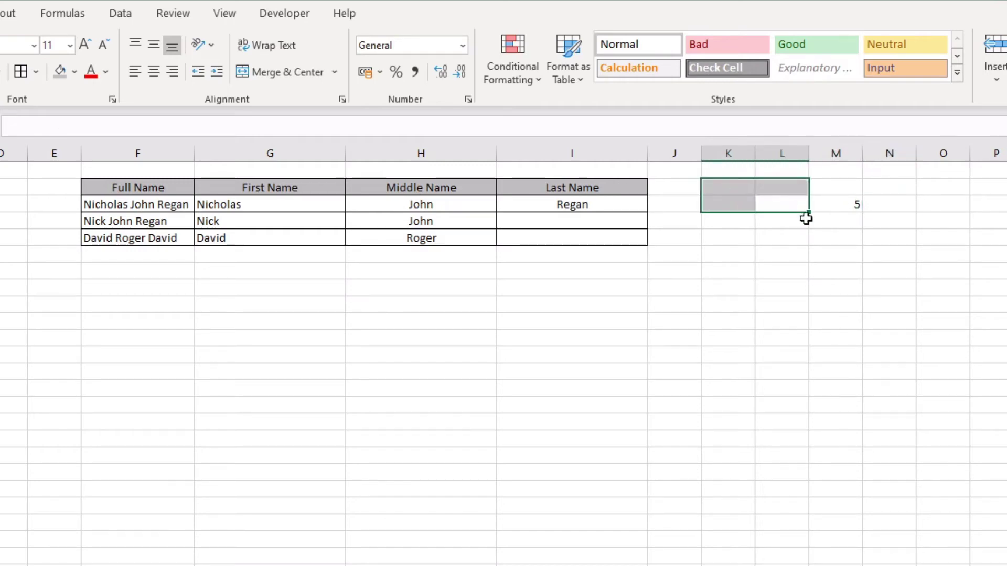
pyautogui.click(841, 219)
# Step: Remove the leading = from M3 so its length formula shows as plain text
pyautogui.click(842, 210)
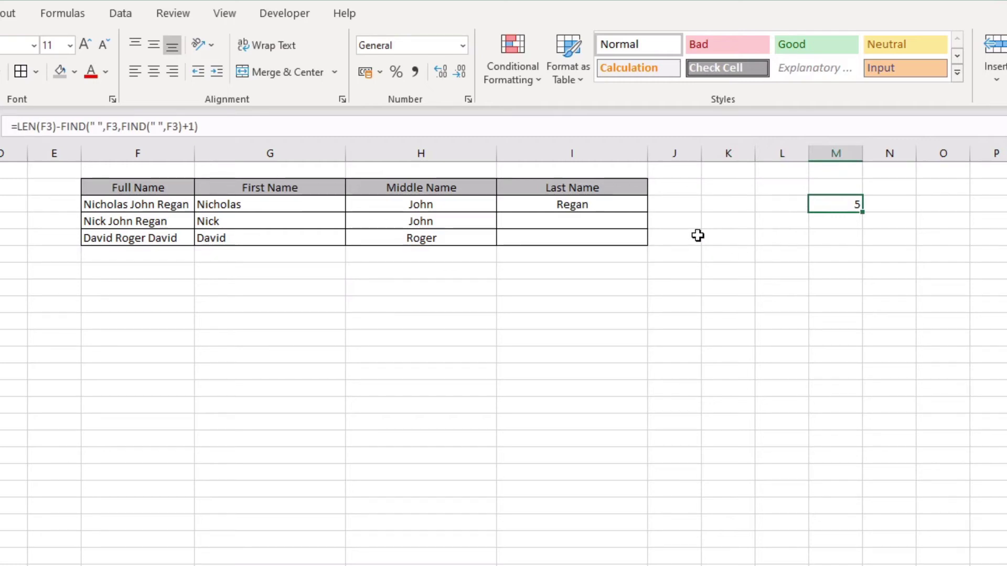
pyautogui.click(19, 128)
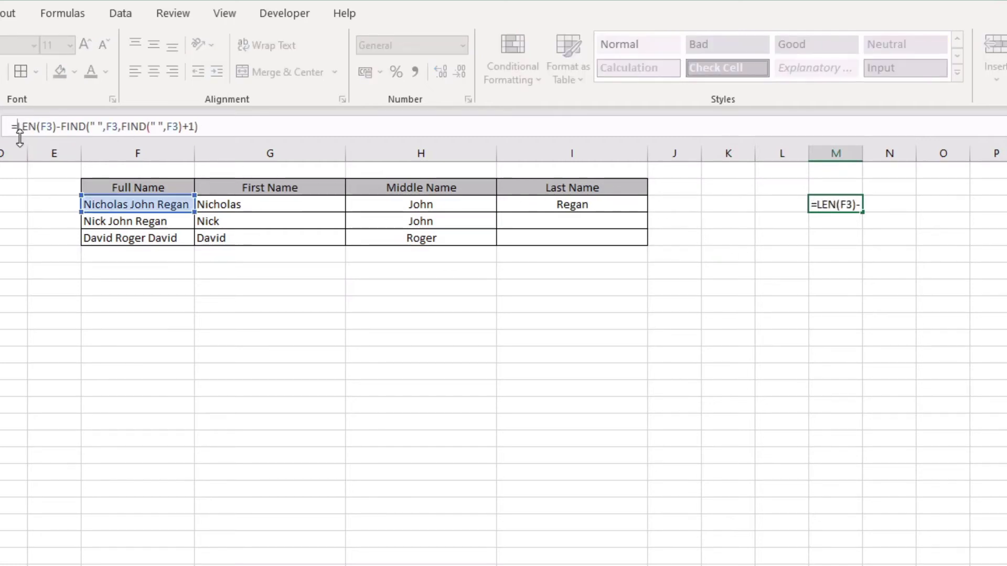
pyautogui.press('BackSpace')
pyautogui.press('Return')
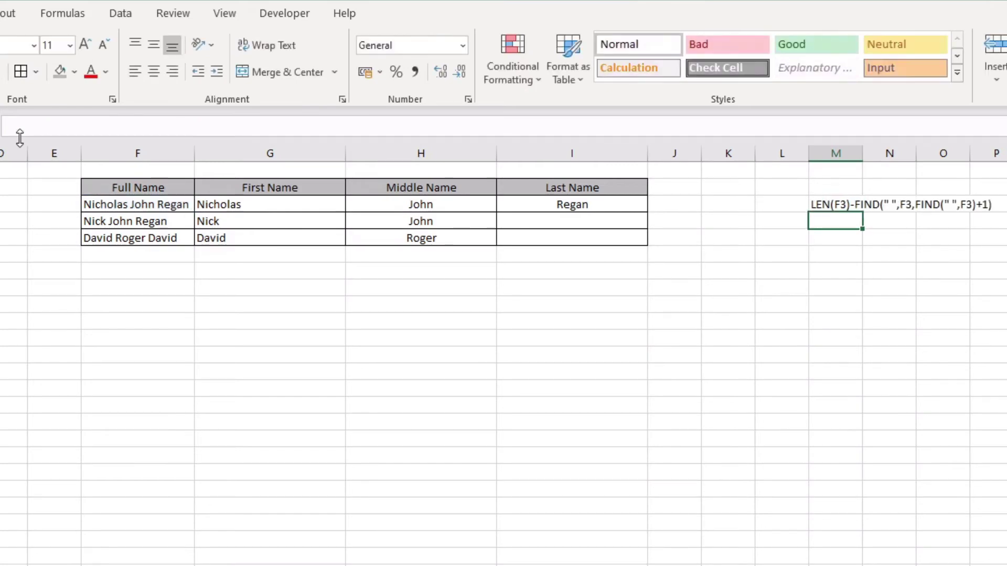
# Step: Begin a =RIGHT( formula in I4, the second row's Last Name cell
pyautogui.click(571, 206)
pyautogui.click(556, 221)
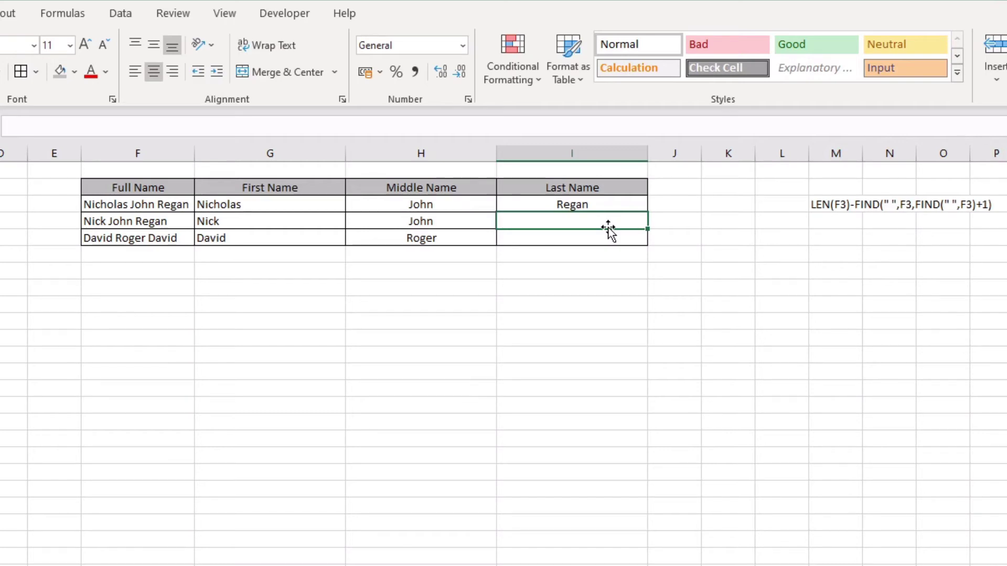
pyautogui.write('=right')
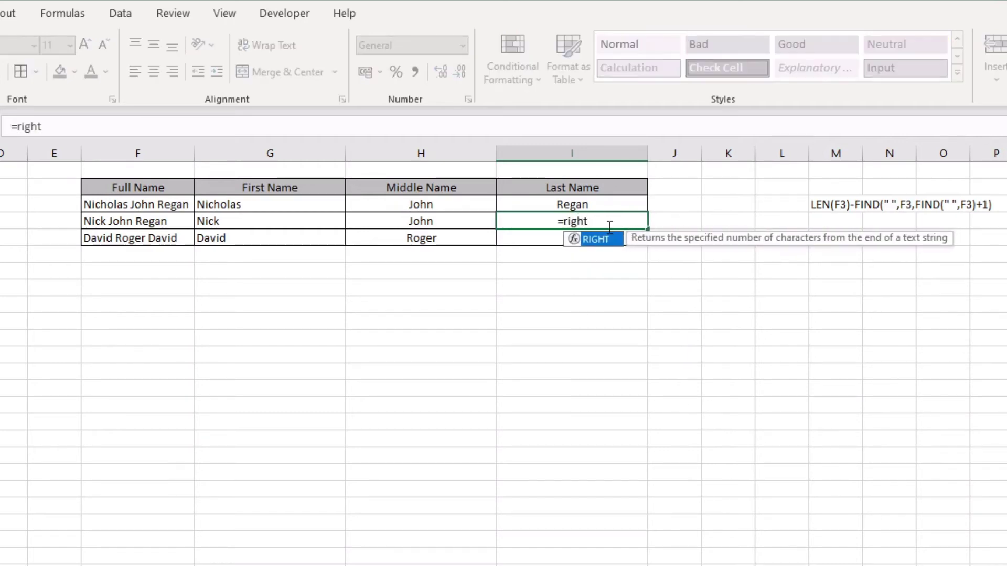
pyautogui.write('(')
# Step: Finish I4 as =RIGHT(F4,LEN(F4)FIND(" ",F4,FIND(" ",F4)+1)), missing the minus sign
pyautogui.click(173, 220)
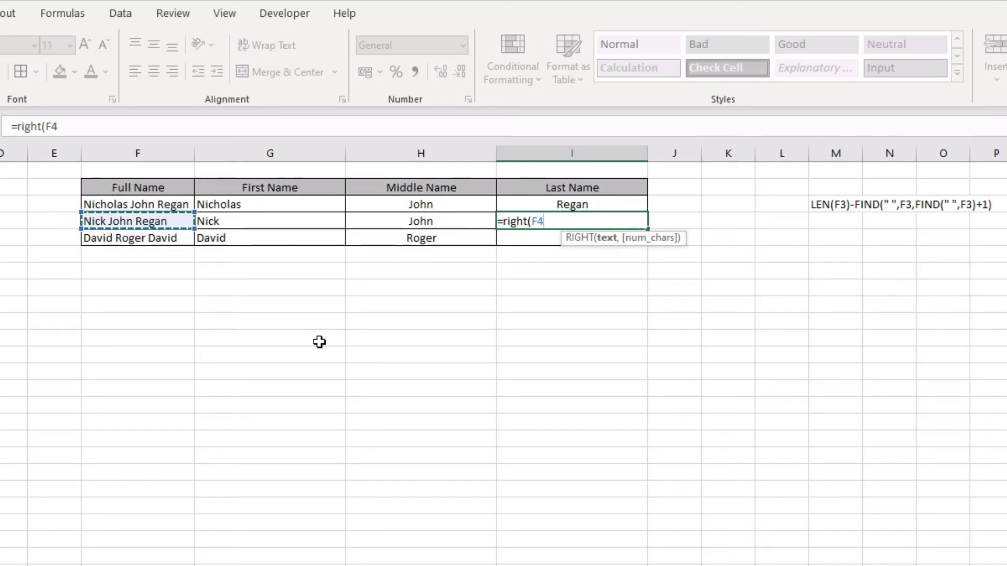
pyautogui.write(',')
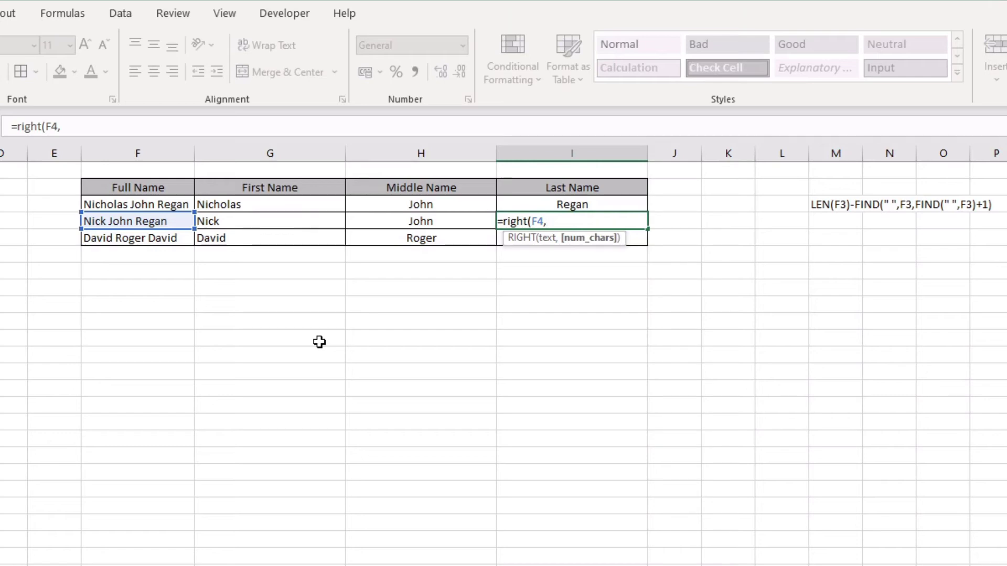
pyautogui.write('len(')
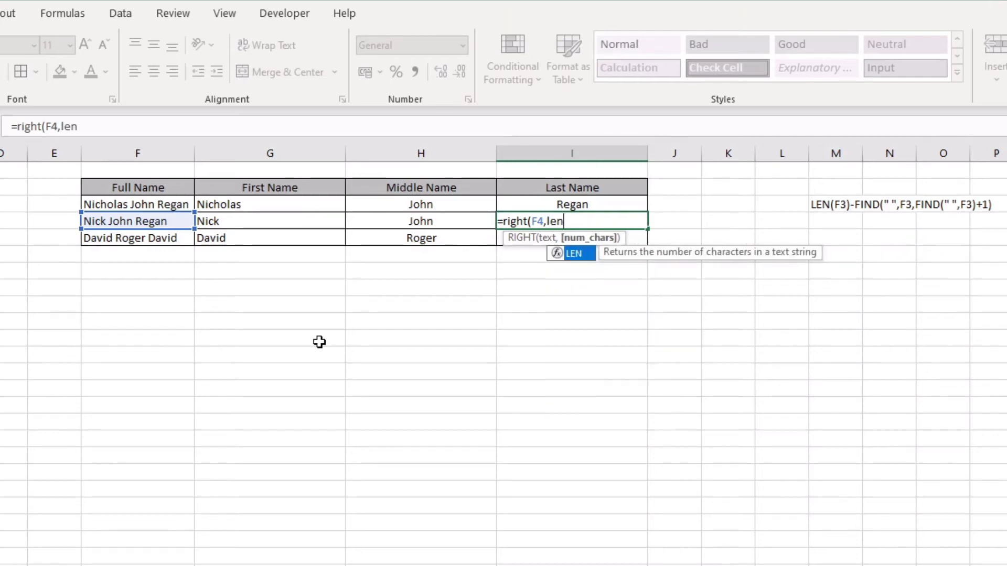
pyautogui.click(145, 221)
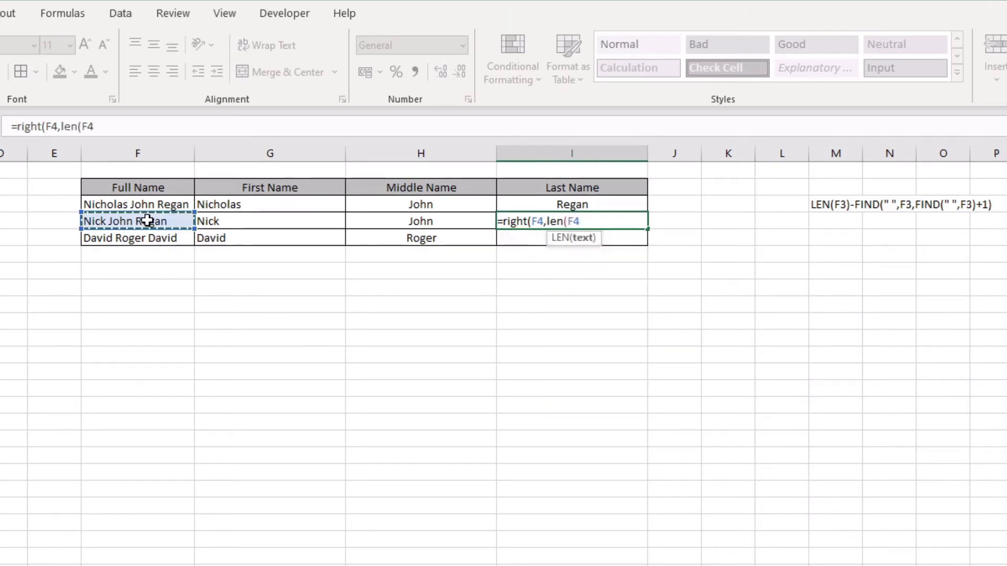
pyautogui.write(')')
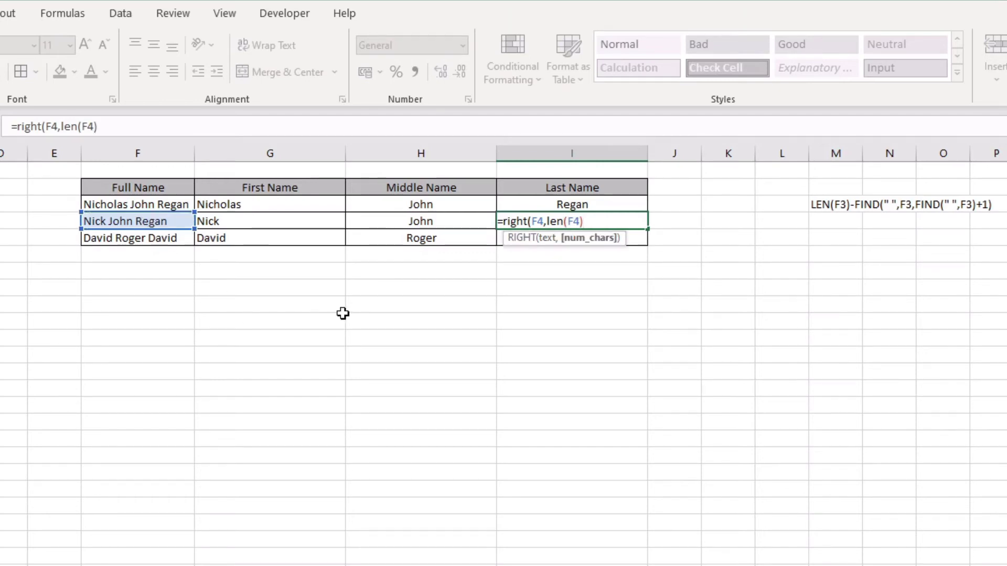
pyautogui.write('fi')
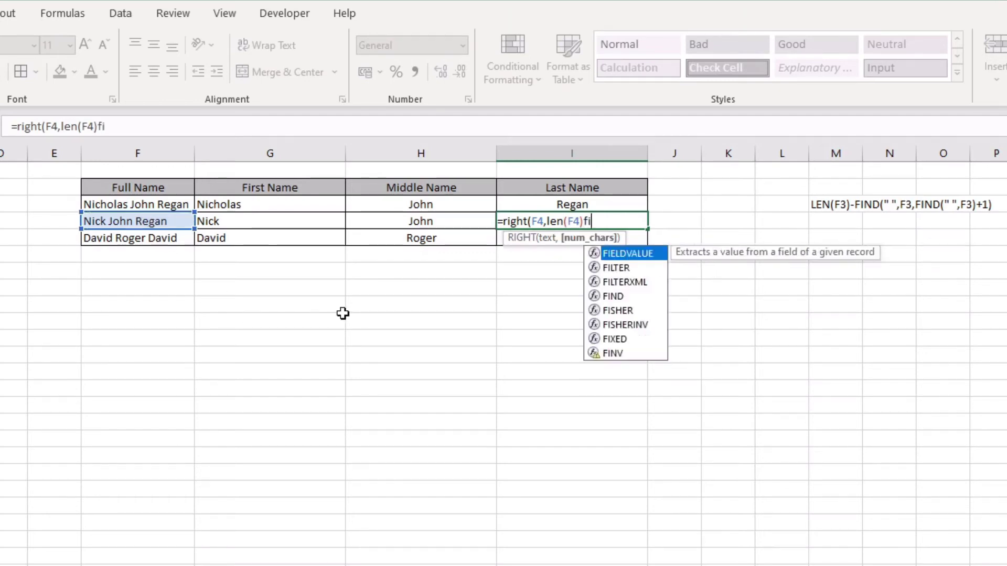
pyautogui.write('nd(" ')
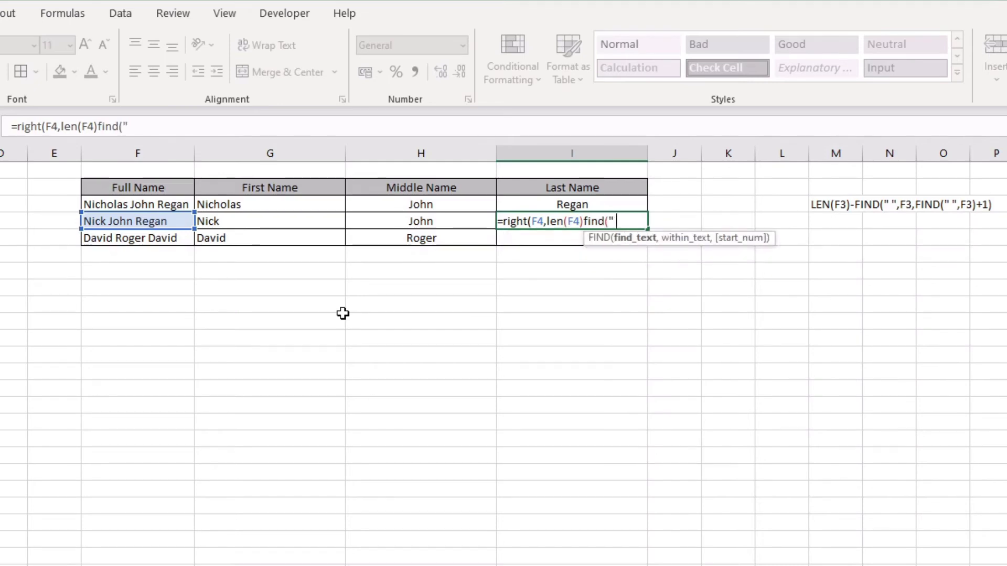
pyautogui.write('",')
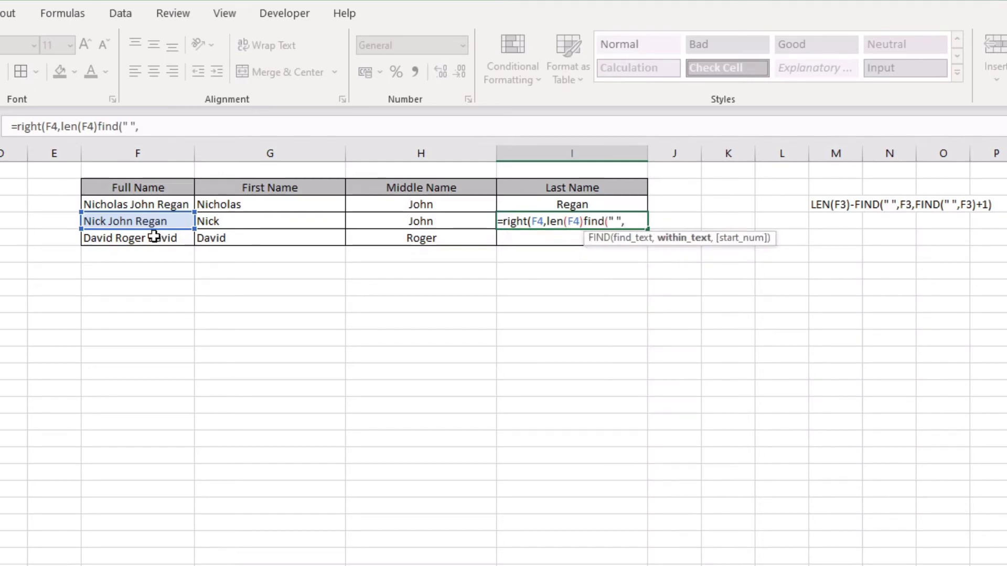
pyautogui.click(149, 221)
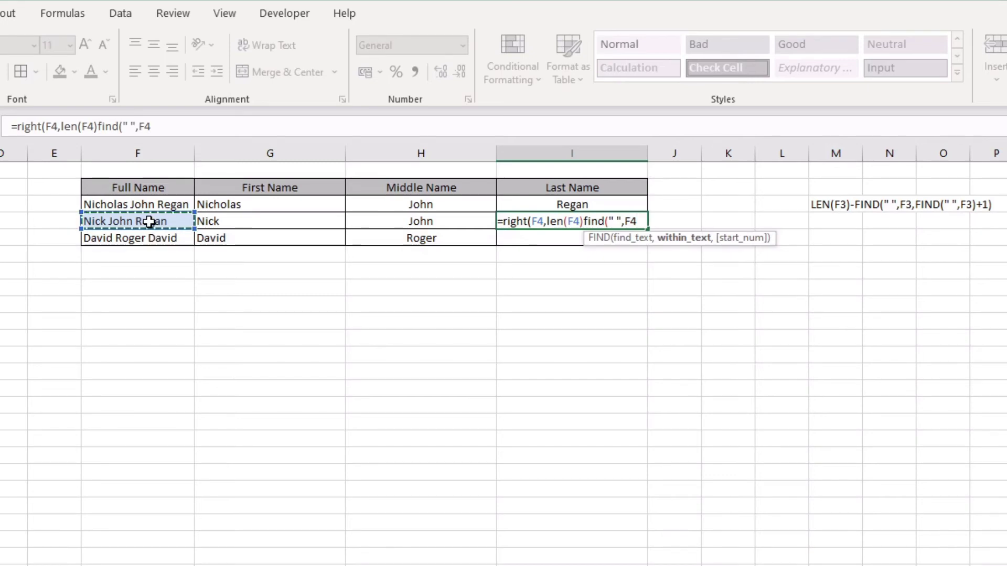
pyautogui.write(',')
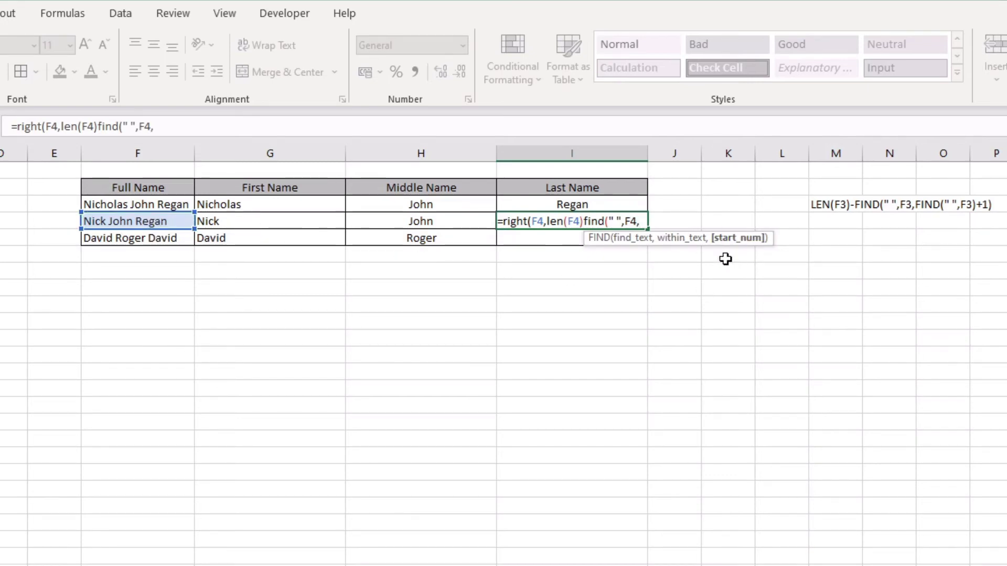
pyautogui.write('find(')
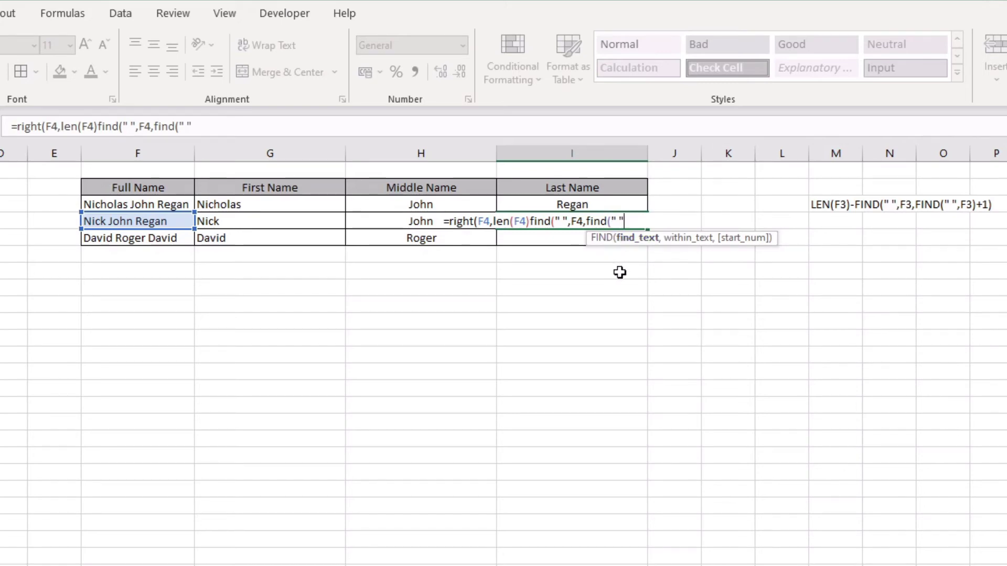
pyautogui.write(',')
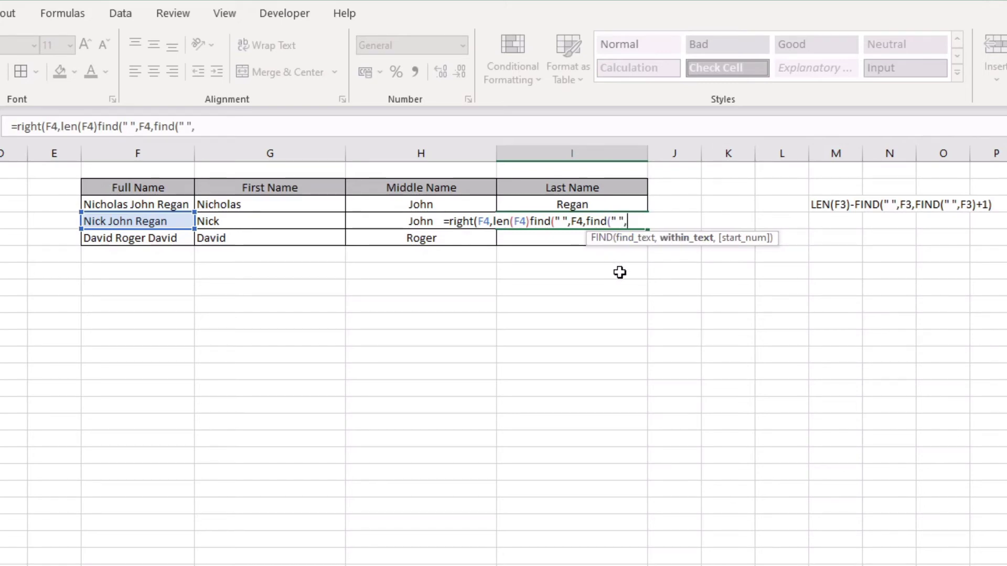
pyautogui.click(140, 222)
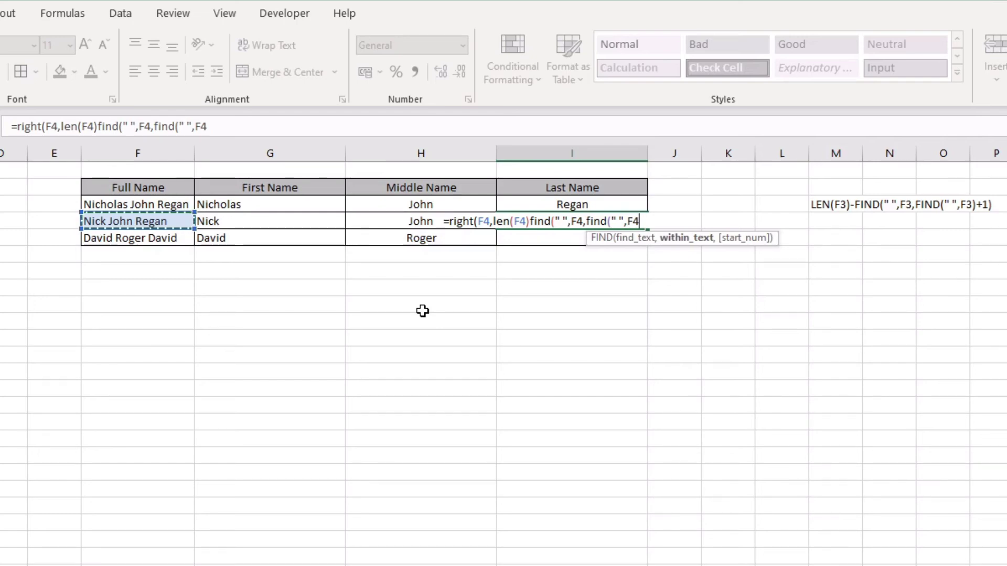
pyautogui.write(')')
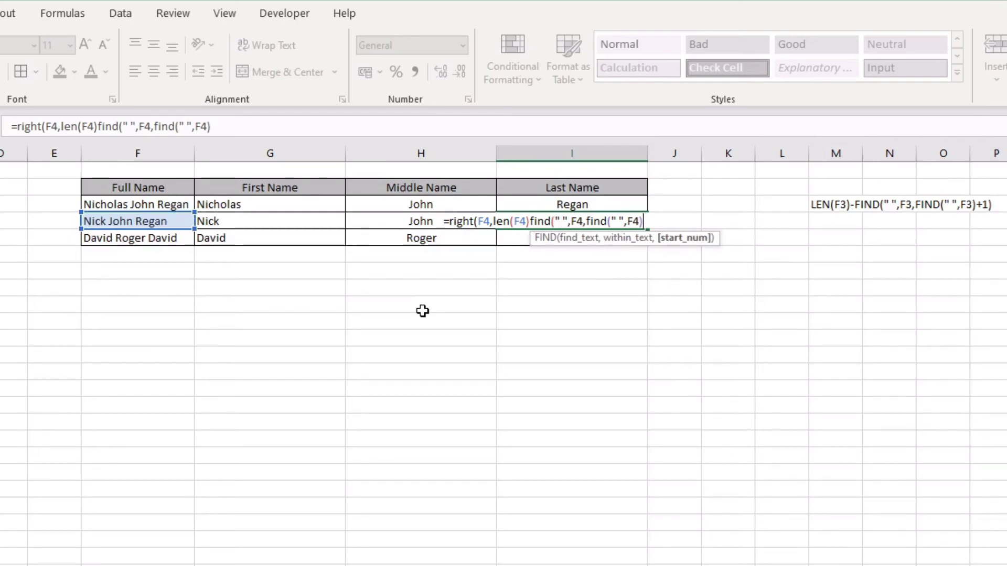
pyautogui.write('+1')
pyautogui.write(')')
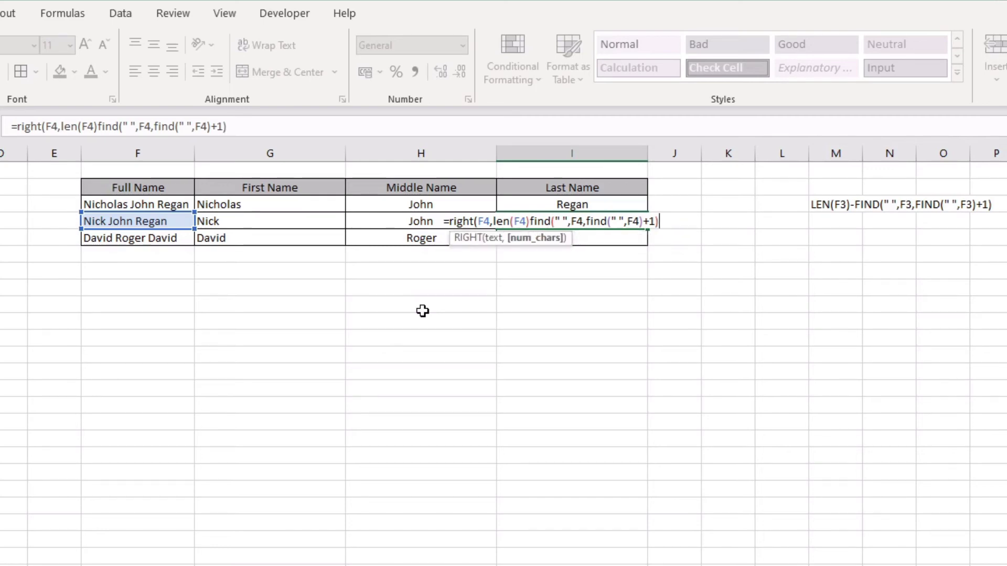
pyautogui.press('Return')
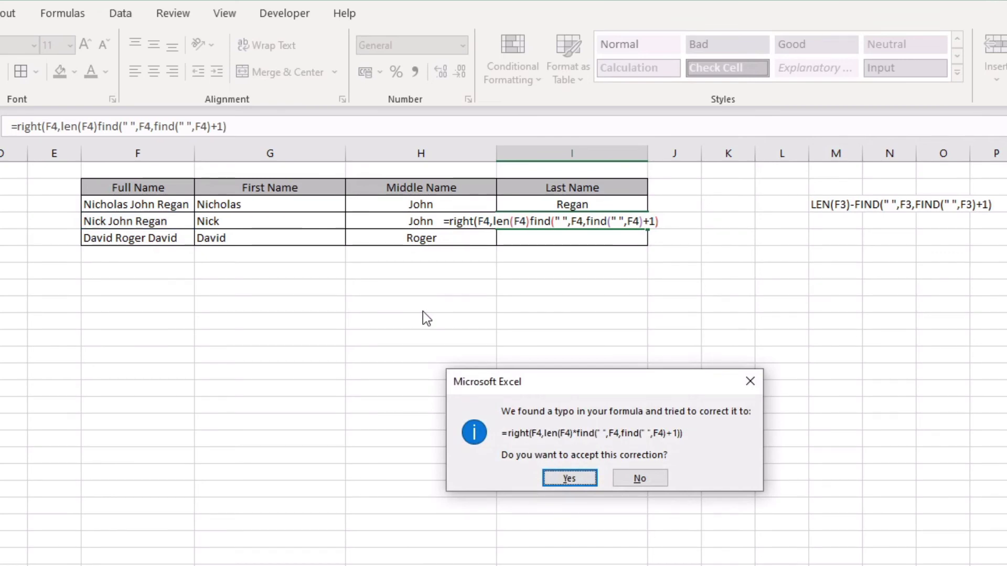
# Step: Accept Excel's correction, then replace the * with - in I4's formula so it returns Regan
pyautogui.press('Return')
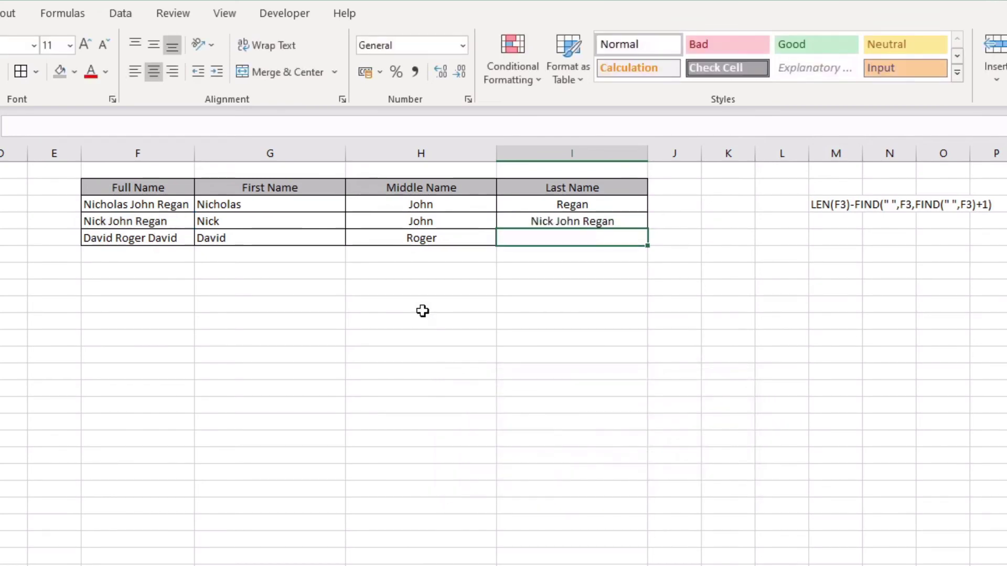
pyautogui.click(518, 218)
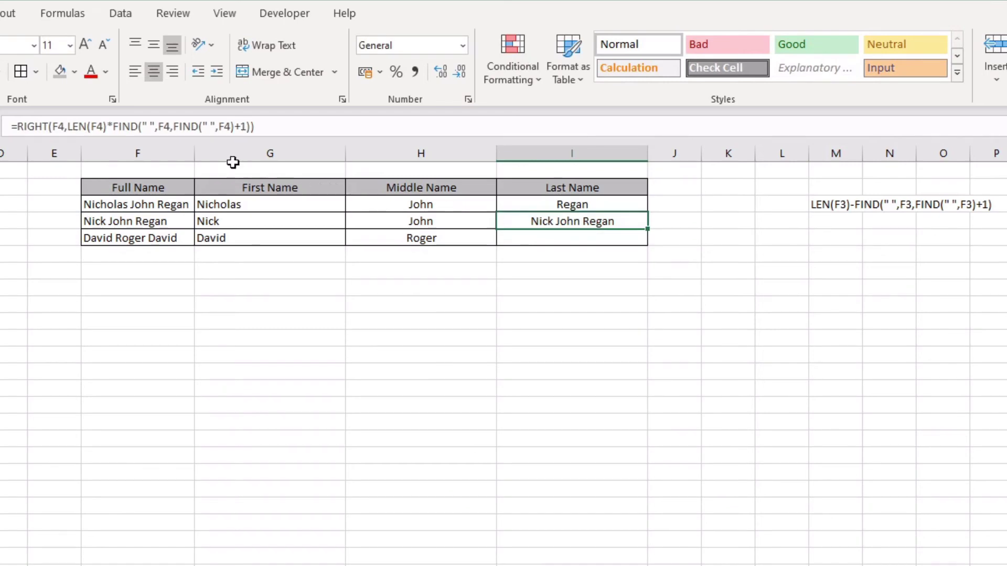
pyautogui.click(111, 127)
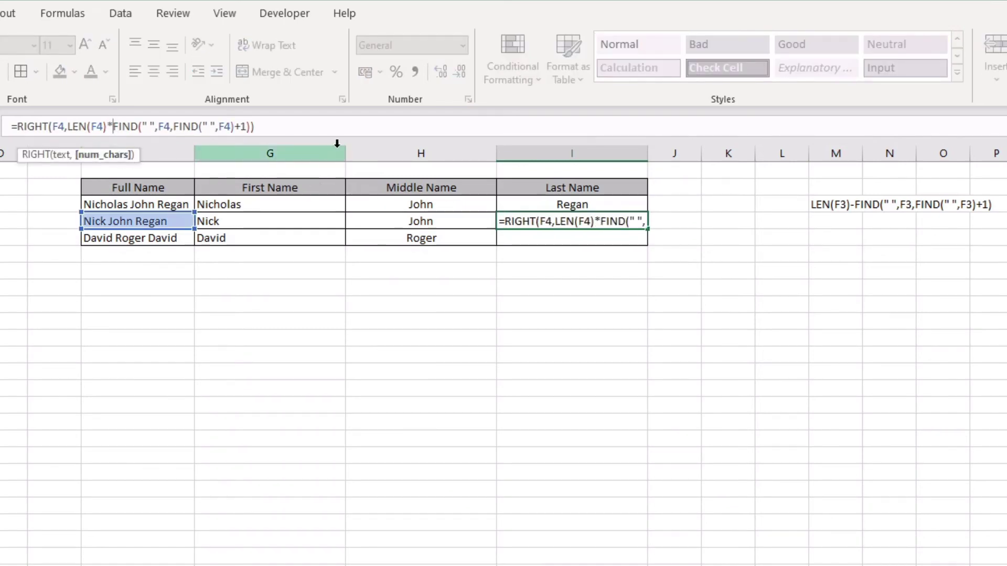
pyautogui.press('BackSpace')
pyautogui.write('-')
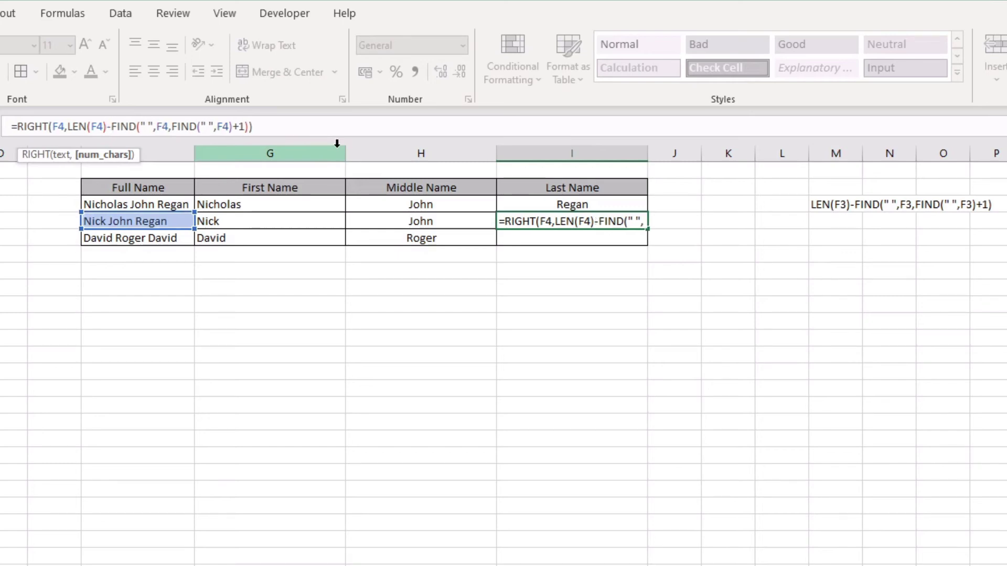
pyautogui.press('Return')
pyautogui.click(616, 216)
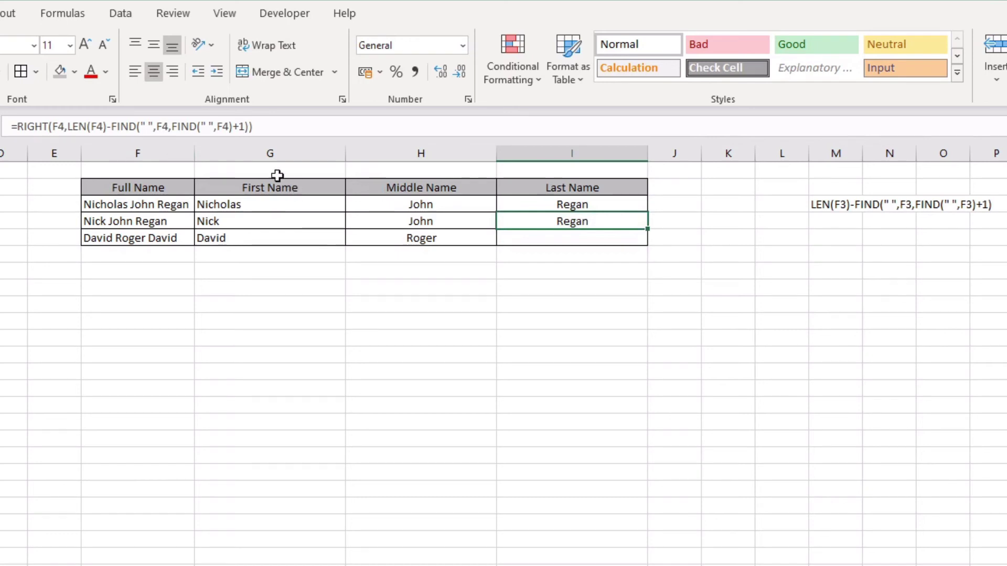
# Step: Re-edit and commit I4's =RIGHT(F4,LEN(F4)-FIND(" ",F4,FIND(" ",F4)+1)) formula to show Regan
pyautogui.click(17, 127)
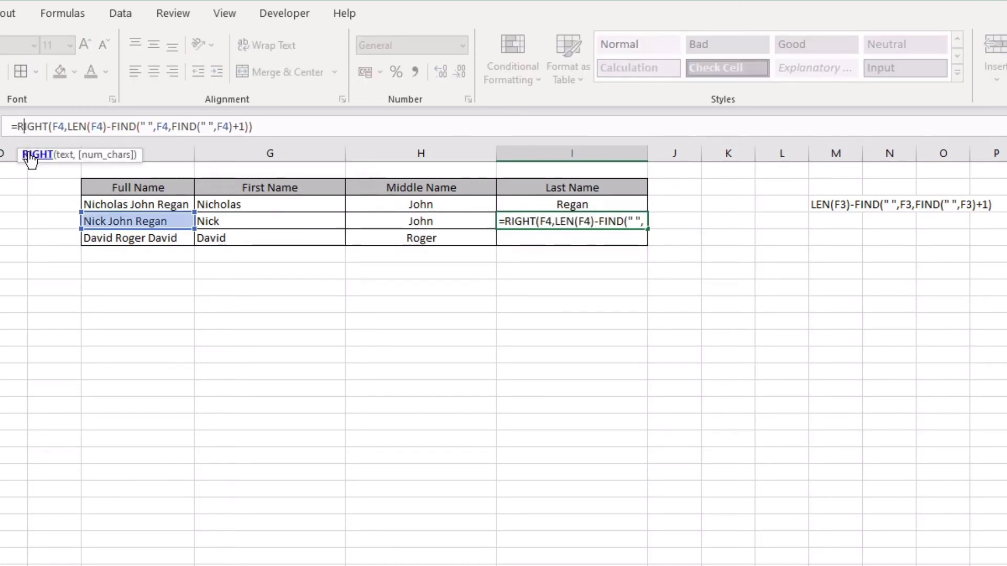
pyautogui.click(59, 126)
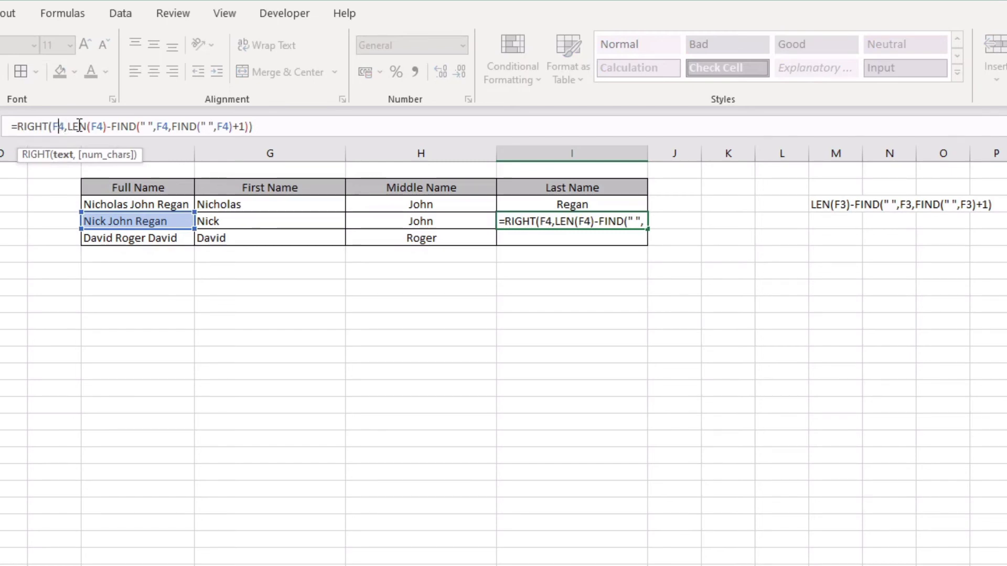
pyautogui.moveTo(67, 126); pyautogui.dragTo(251, 125)
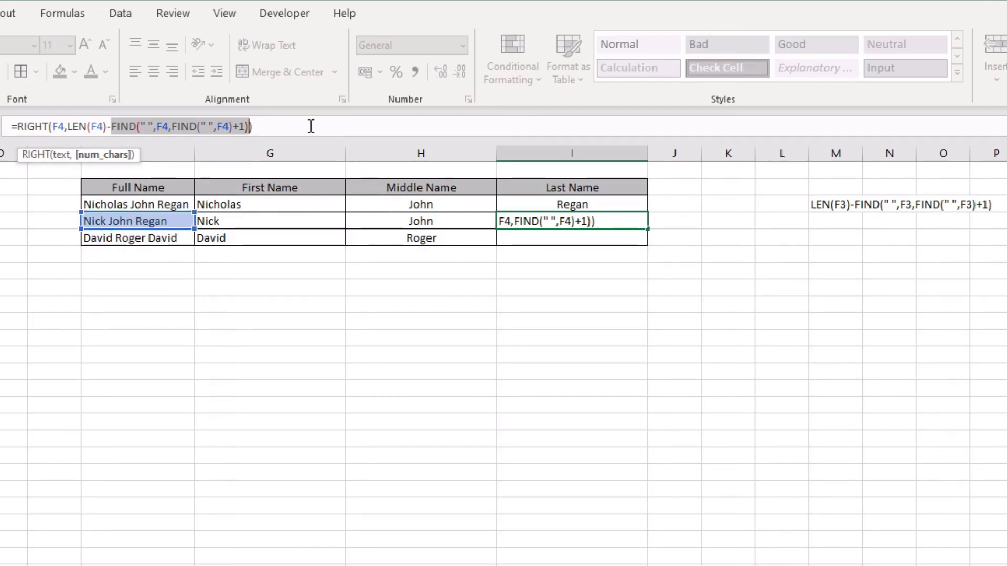
pyautogui.click(270, 124)
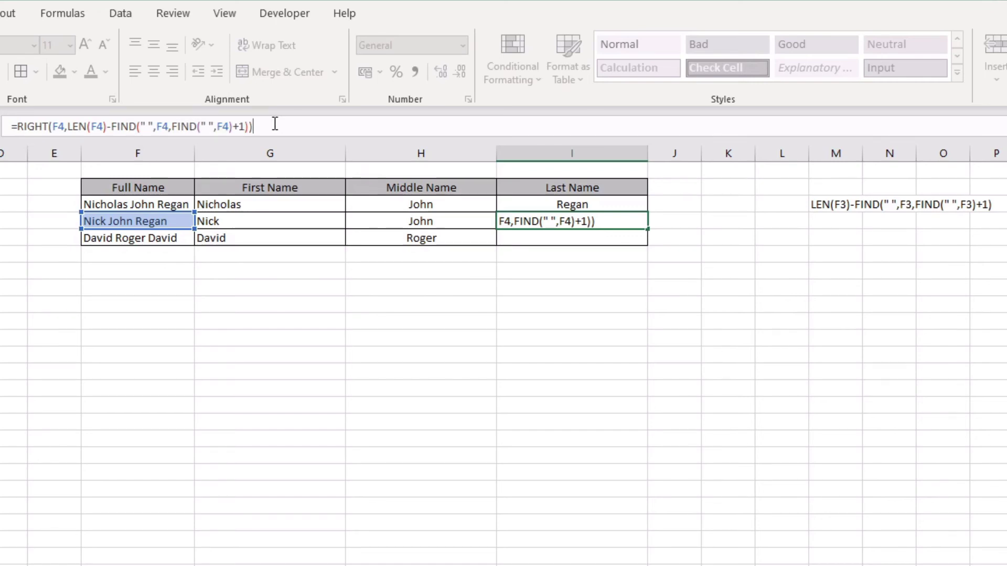
pyautogui.press('Return')
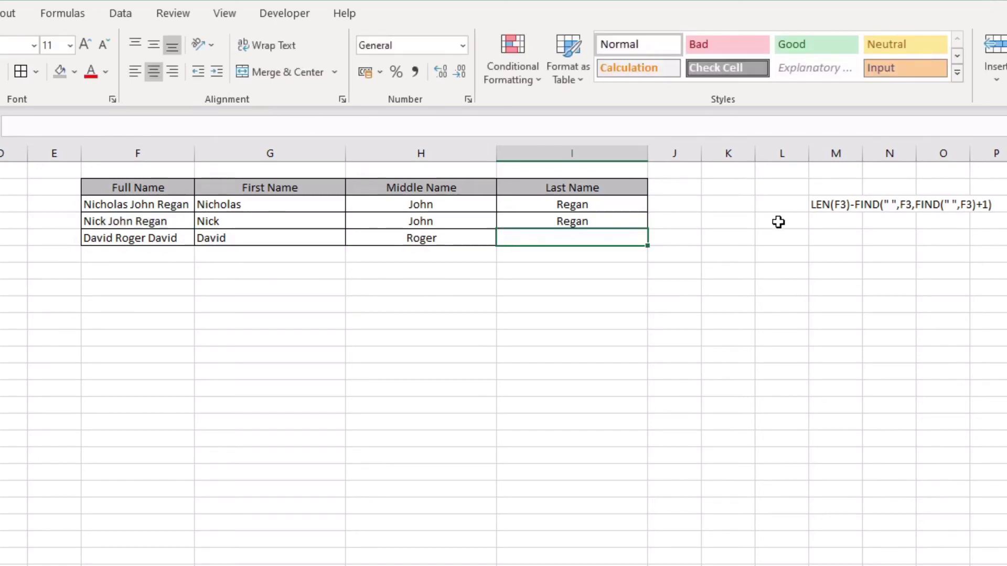
# Step: Move the LEN helper text from M3 to J4 beside the name table
pyautogui.click(758, 226)
pyautogui.click(710, 221)
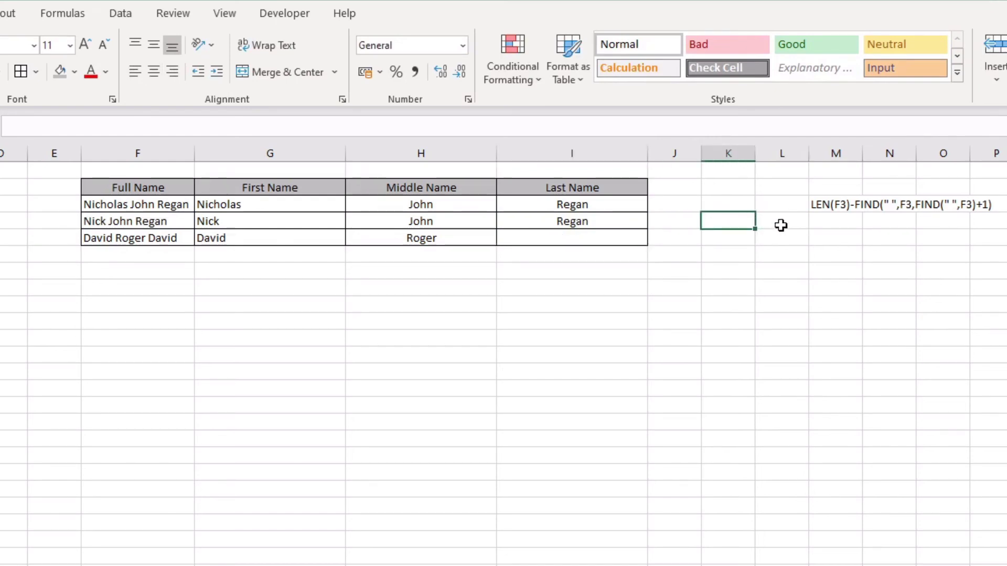
pyautogui.click(844, 205)
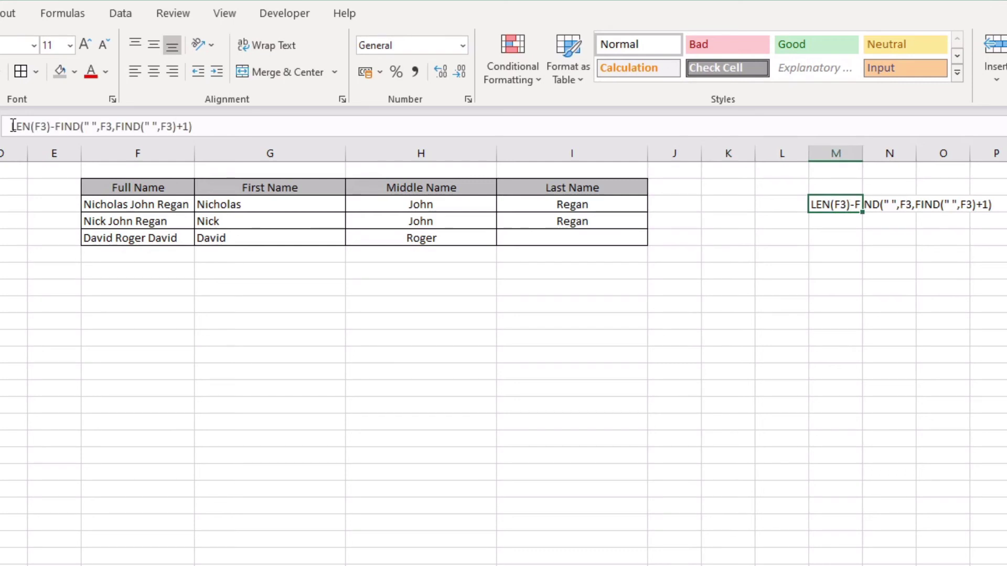
pyautogui.moveTo(813, 209); pyautogui.dragTo(690, 223)
pyautogui.click(693, 267)
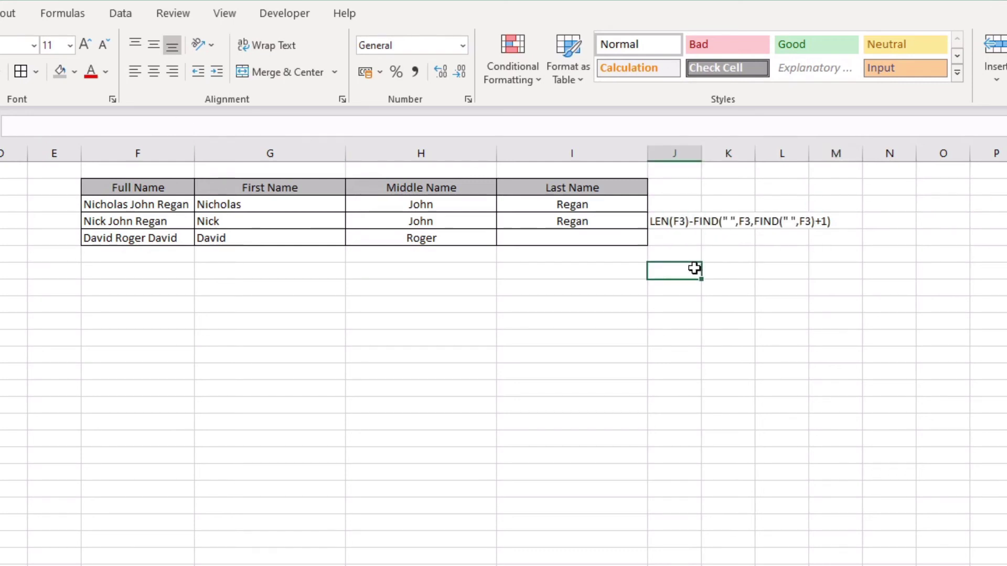
# Step: Check cells J4 through K5, then select the First, Middle and Last Name headers
pyautogui.click(672, 227)
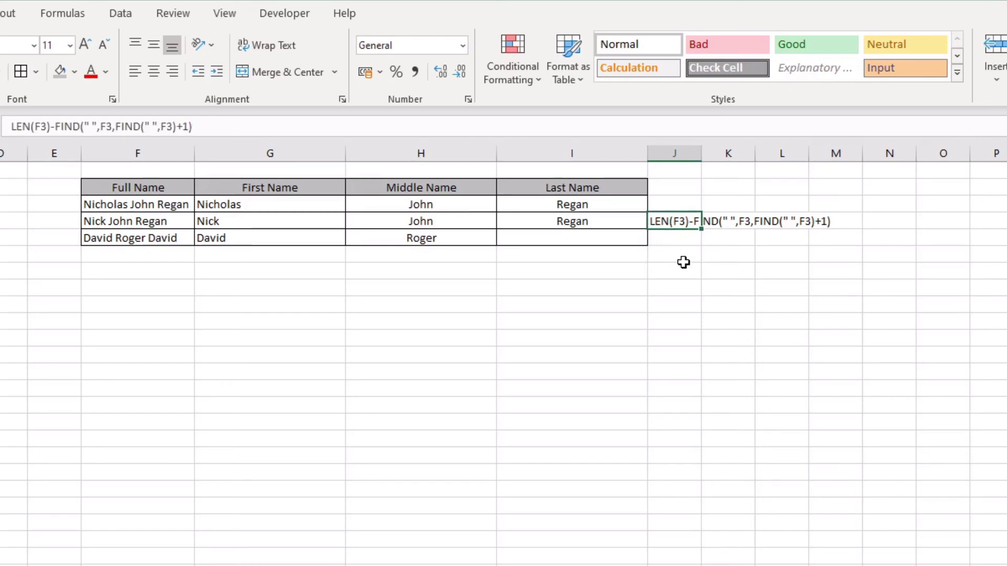
pyautogui.click(678, 254)
pyautogui.click(669, 225)
pyautogui.click(671, 240)
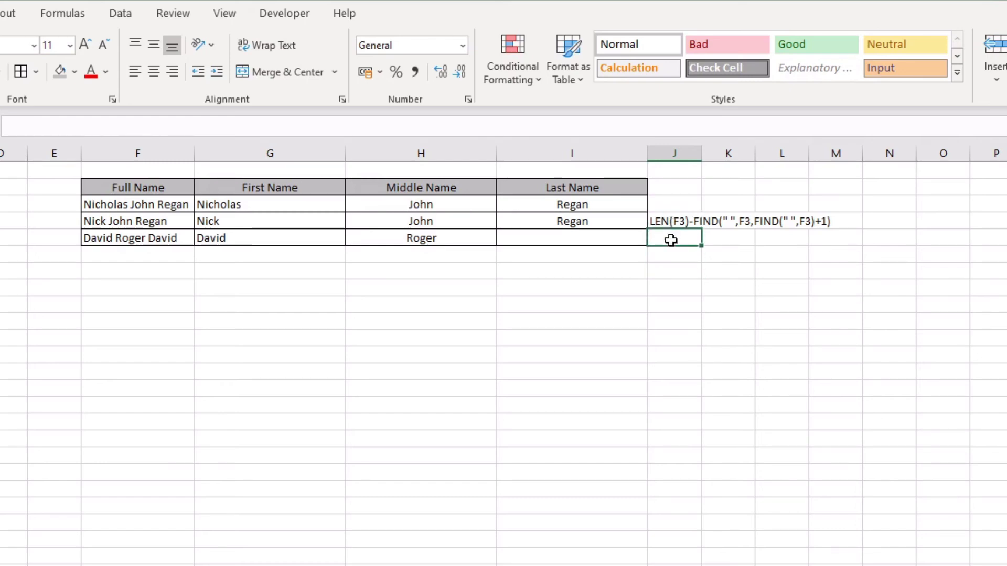
pyautogui.click(712, 225)
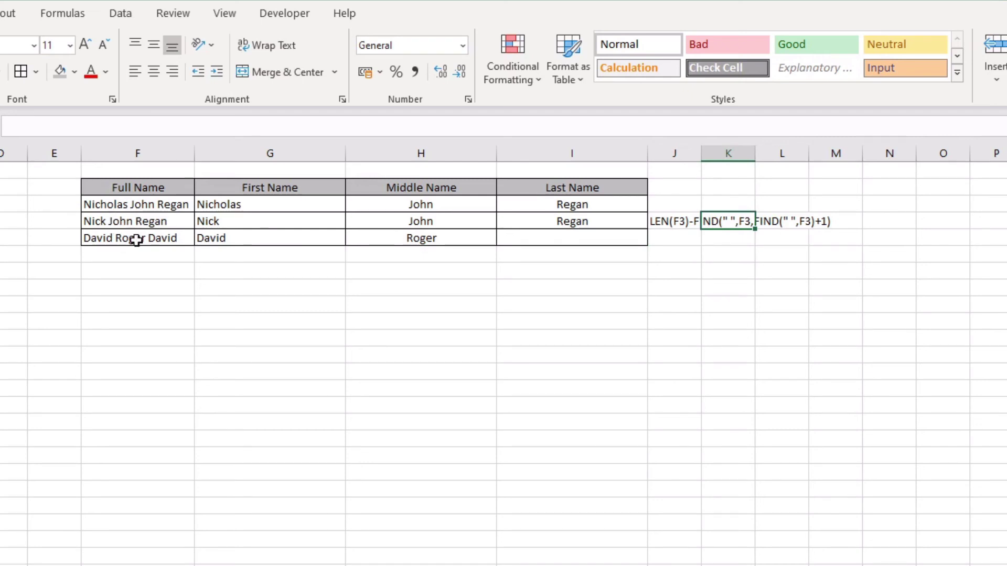
pyautogui.click(730, 256)
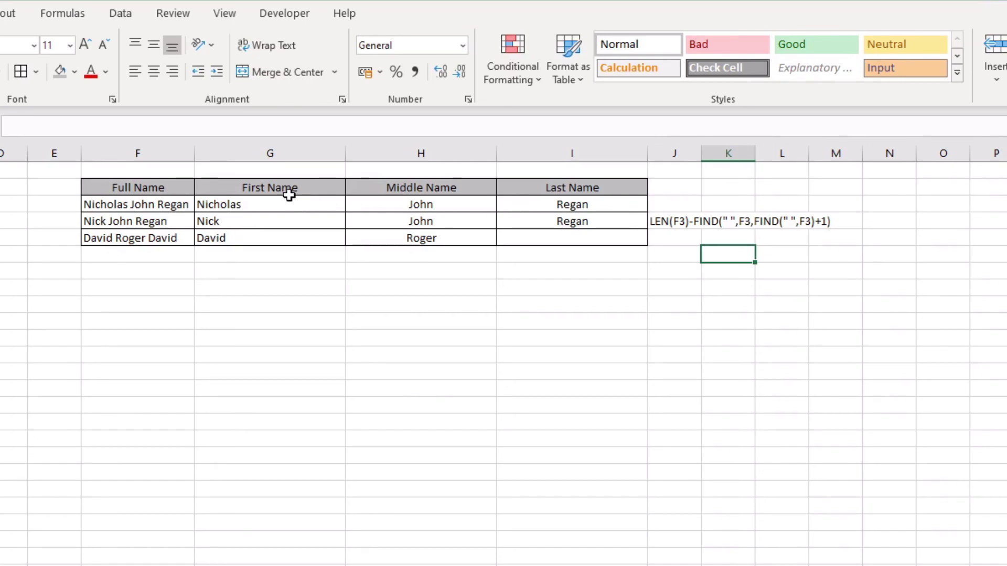
pyautogui.moveTo(289, 191); pyautogui.dragTo(521, 187)
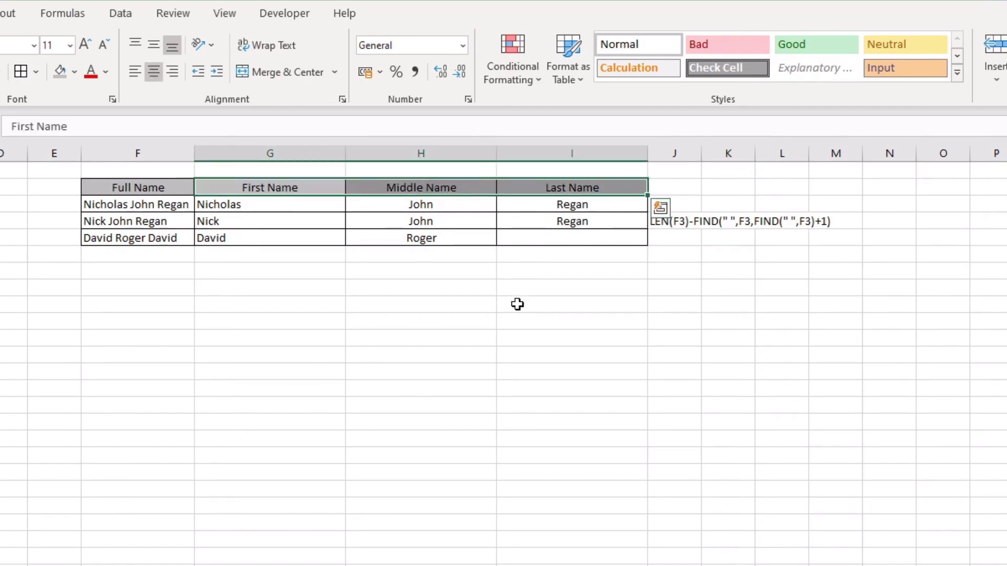
# Step: Copy the three full names in F3:F5 and paste them below the table
pyautogui.click(293, 331)
pyautogui.moveTo(148, 203); pyautogui.dragTo(146, 238)
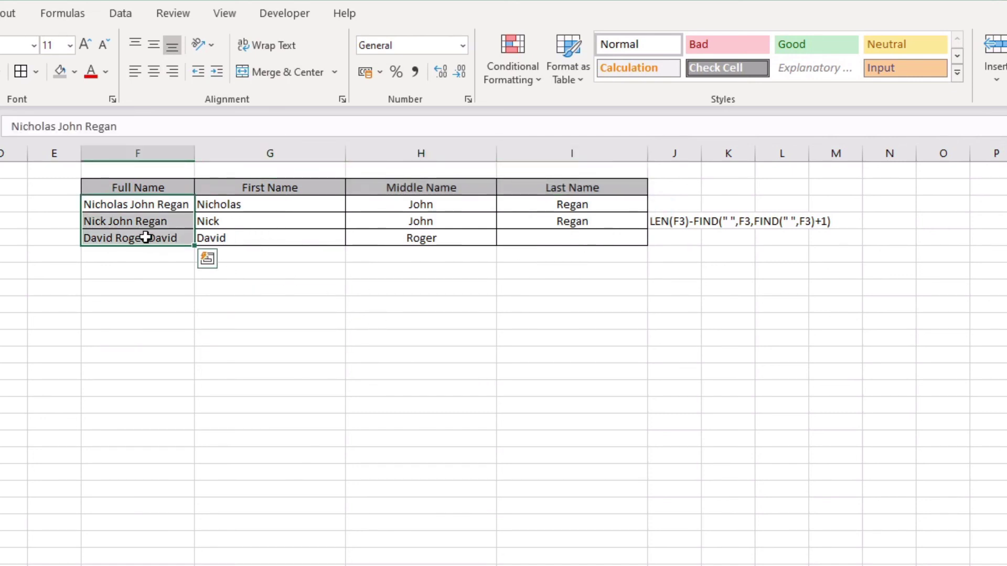
pyautogui.hotkey('ctrl', 'c')
pyautogui.click(144, 302)
pyautogui.hotkey('ctrl', 'v')
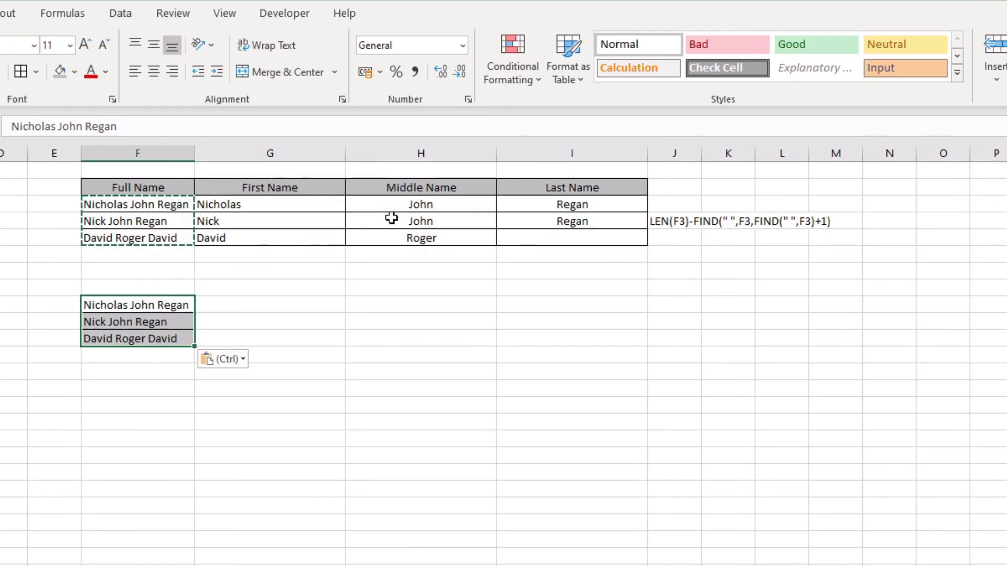
# Step: Split the pasted names into columns with Text to Columns, delimited by a space
pyautogui.click(124, 12)
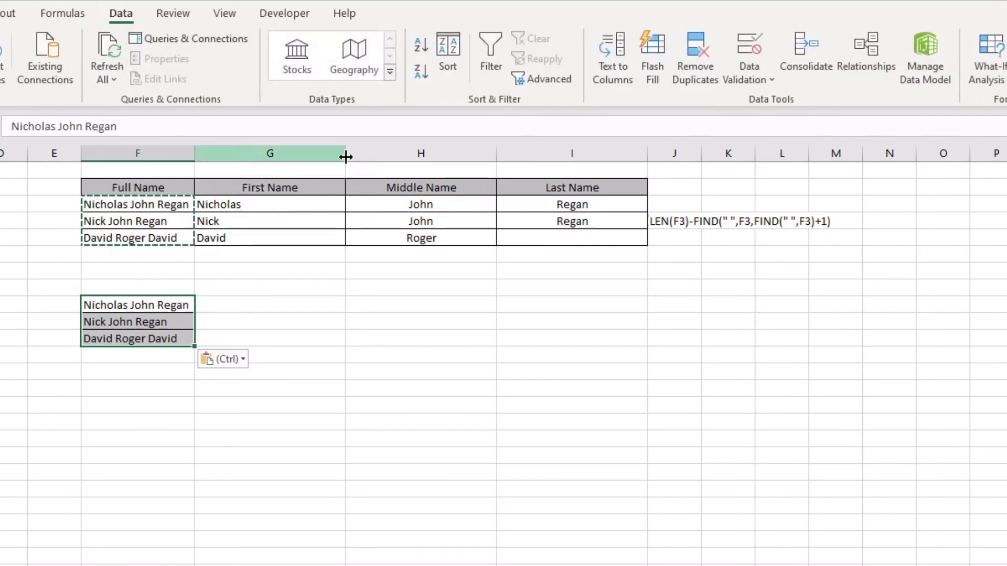
pyautogui.click(612, 55)
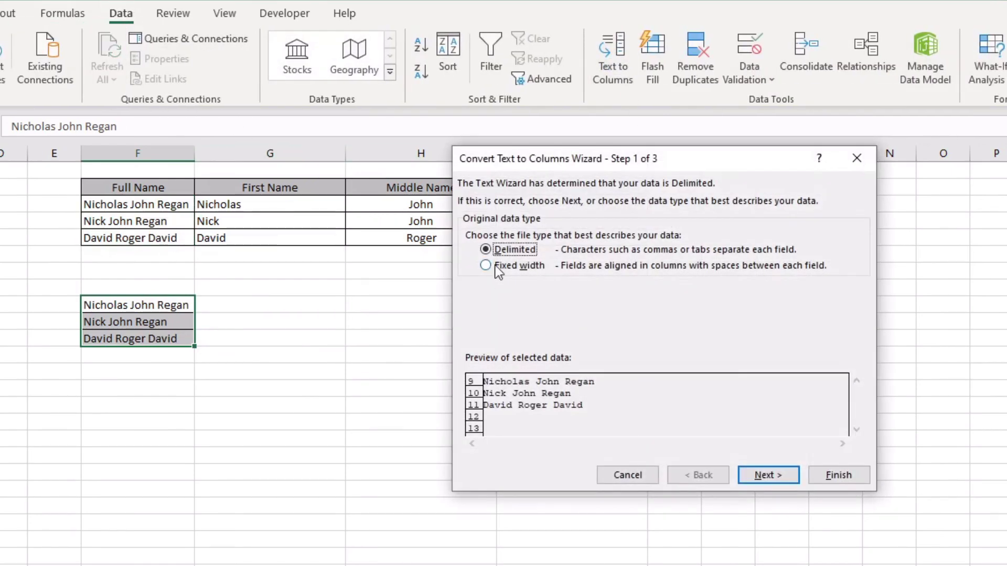
pyautogui.click(754, 474)
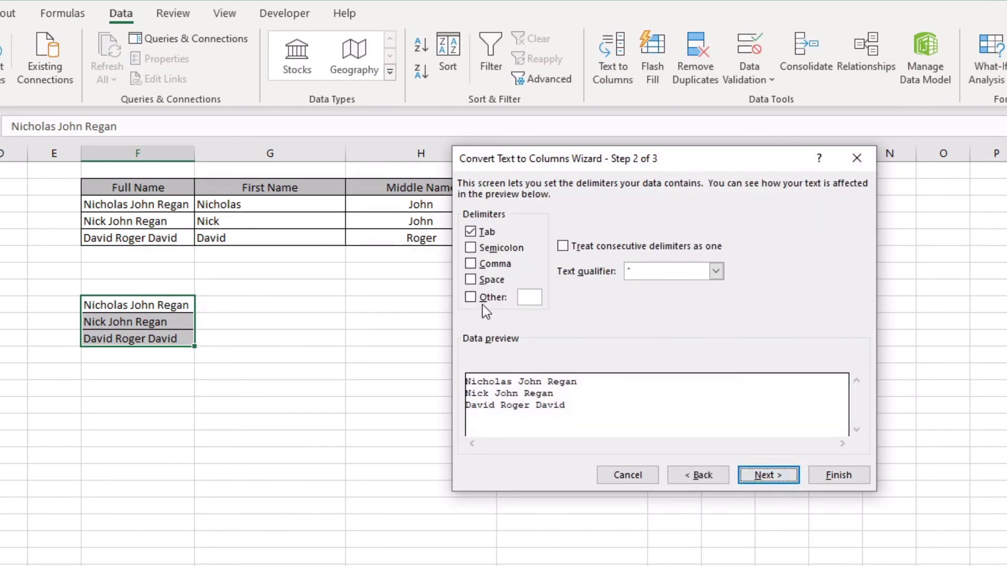
pyautogui.click(471, 297)
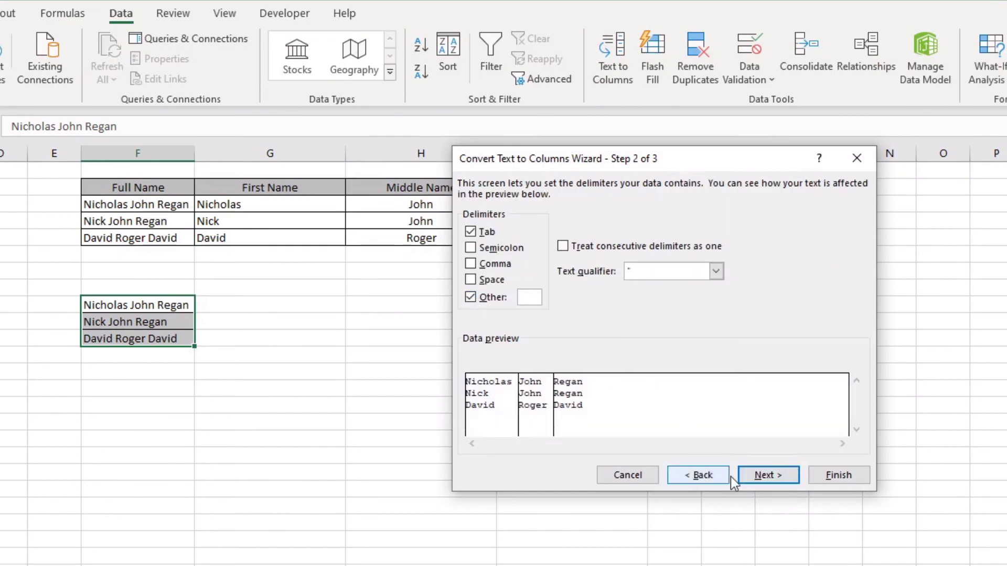
pyautogui.click(838, 475)
pyautogui.click(314, 359)
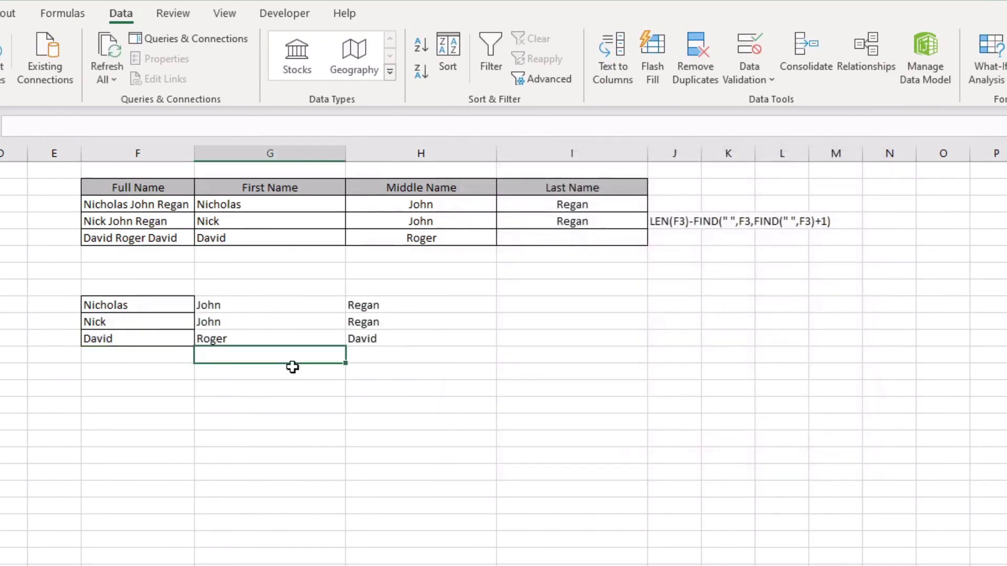
pyautogui.click(506, 371)
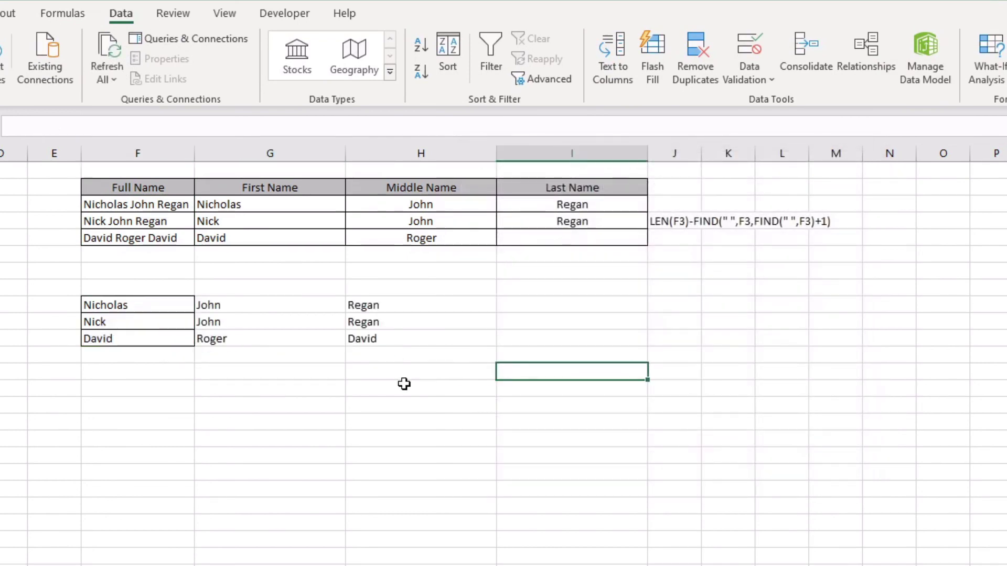
pyautogui.click(412, 338)
pyautogui.click(410, 304)
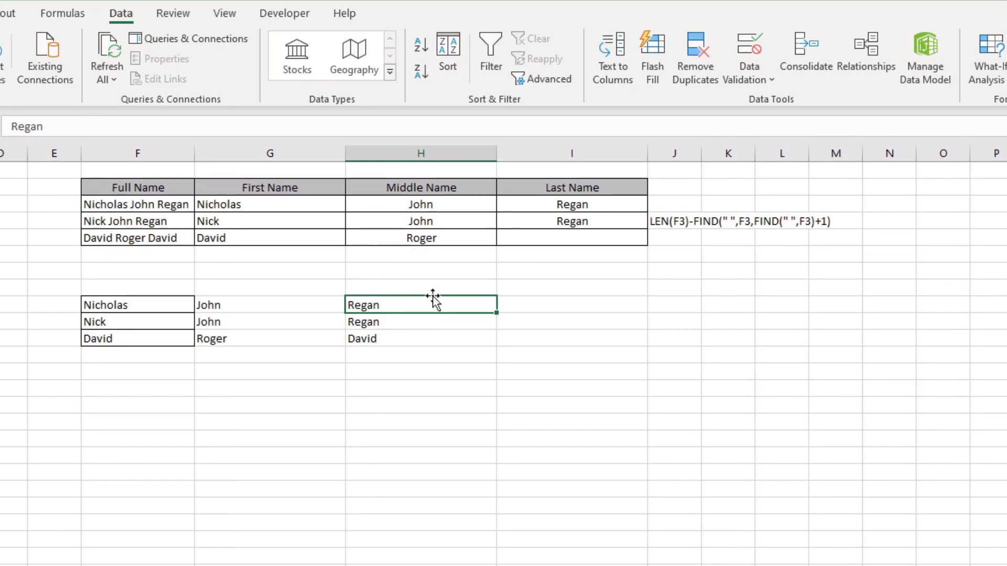
pyautogui.click(566, 271)
pyautogui.click(555, 219)
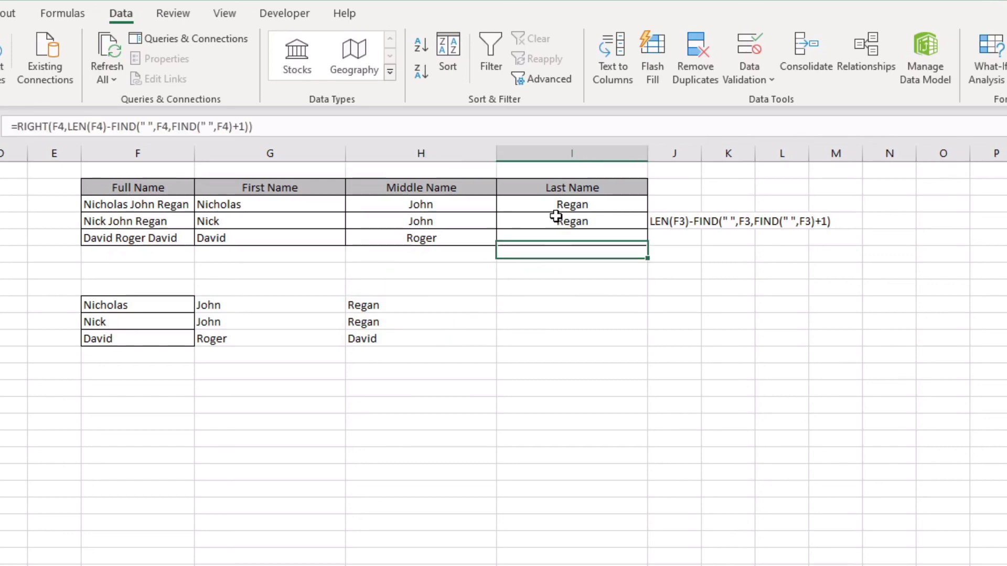
pyautogui.click(341, 338)
pyautogui.moveTo(178, 310); pyautogui.dragTo(375, 340)
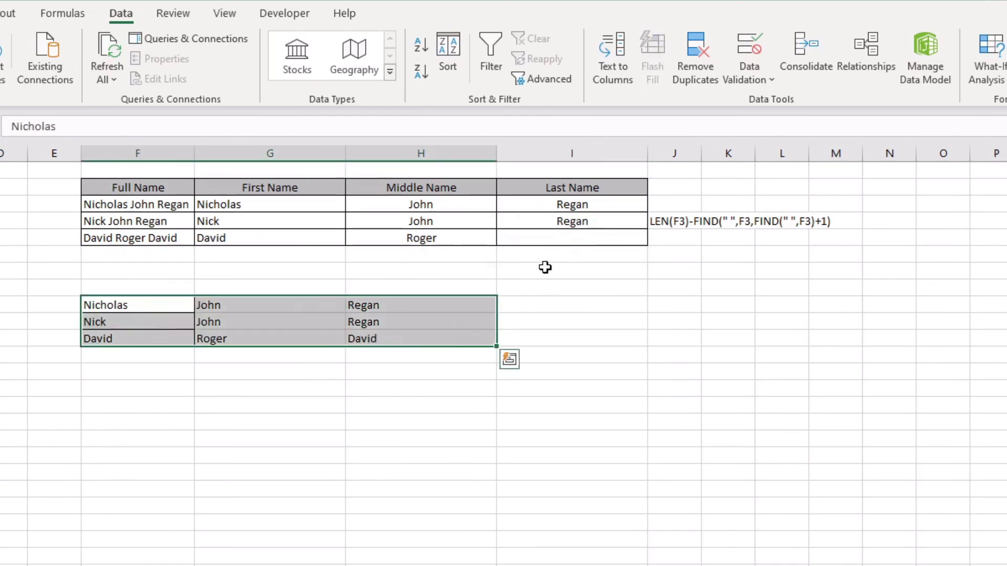
pyautogui.click(538, 219)
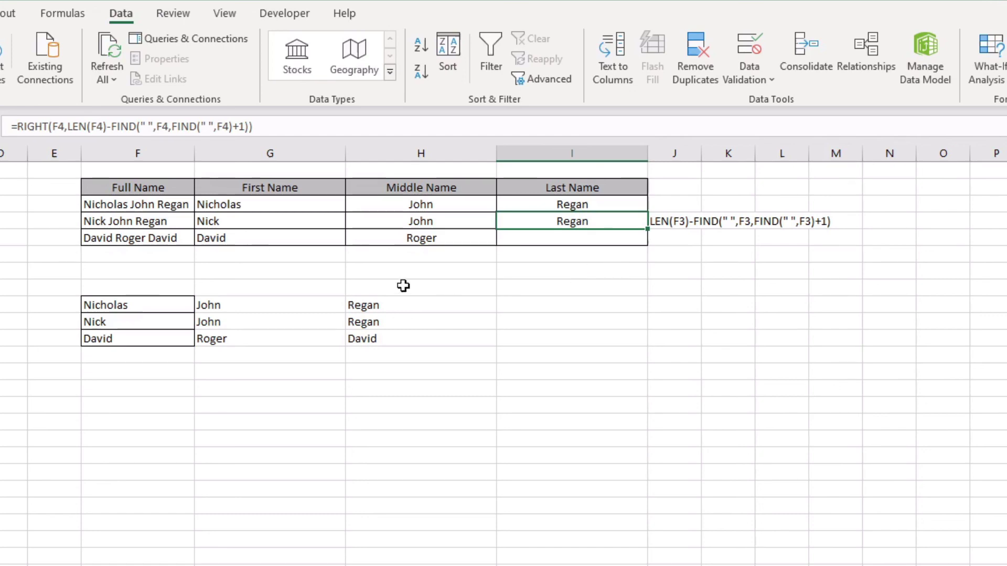
pyautogui.moveTo(157, 309); pyautogui.dragTo(373, 336)
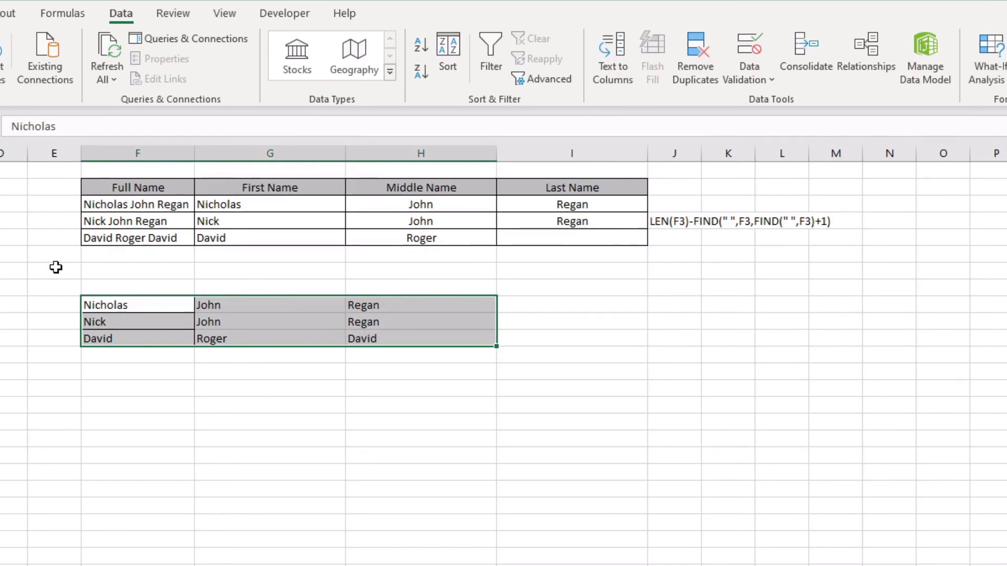
# Step: Delete the split names below the table and clear their leftover borders
pyautogui.click(362, 370)
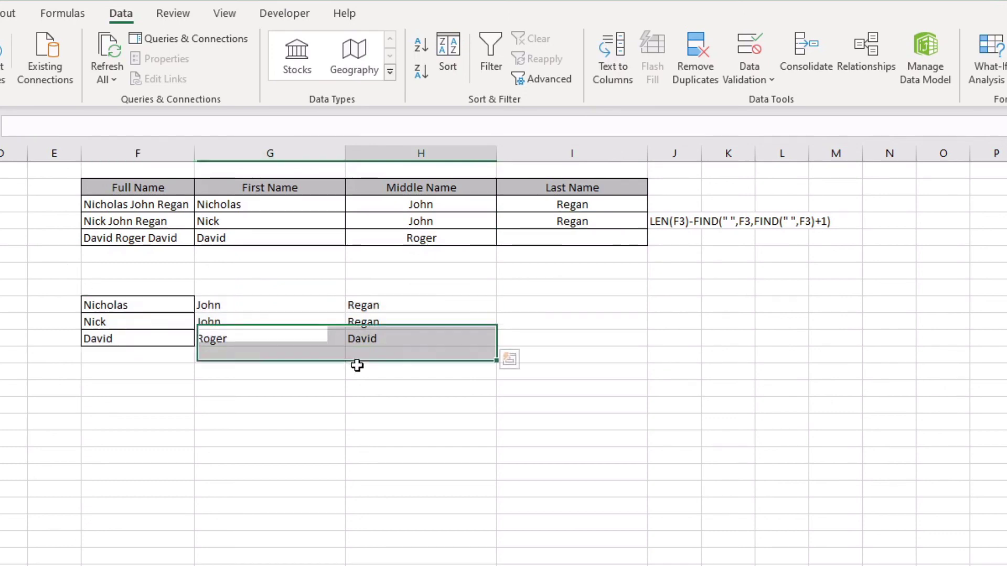
pyautogui.moveTo(415, 344); pyautogui.dragTo(112, 304)
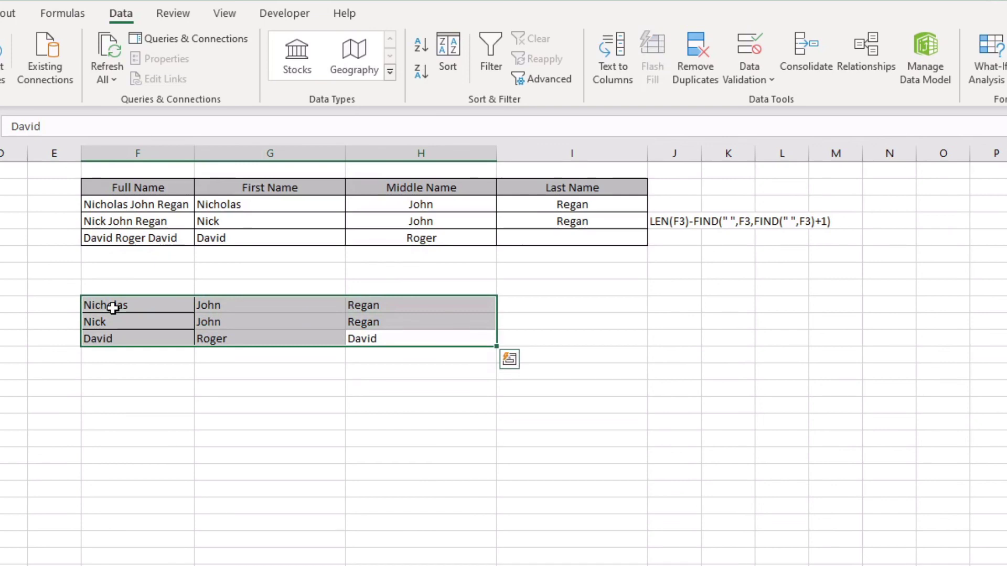
pyautogui.press('Delete')
pyautogui.click(112, 309)
pyautogui.click(133, 369)
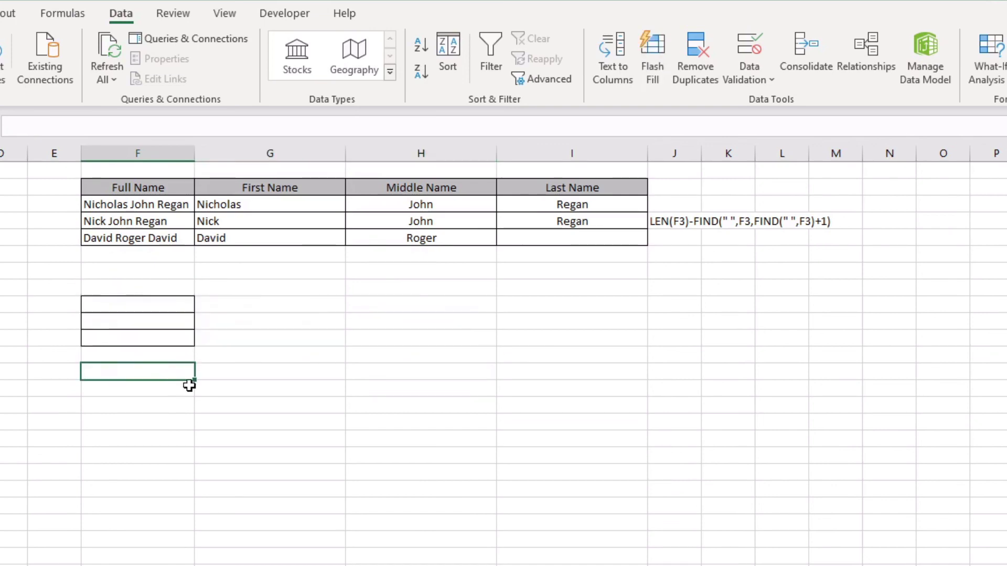
pyautogui.moveTo(197, 383); pyautogui.dragTo(190, 294)
pyautogui.click(189, 283)
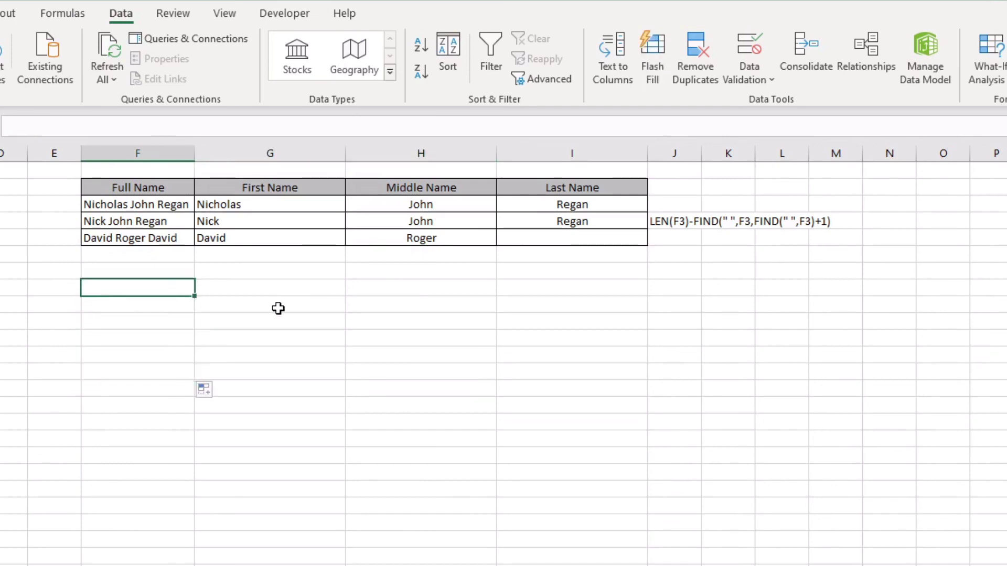